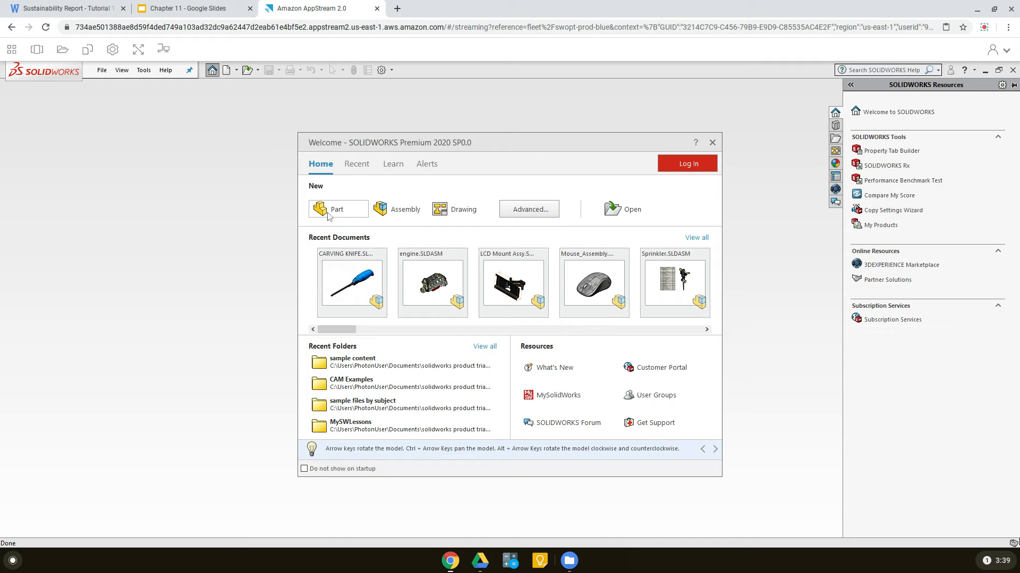
Create a new part with IPS units and the ANSI standard, and check the washer dimensions in the Chapter 11 slides
left_click(328, 212)
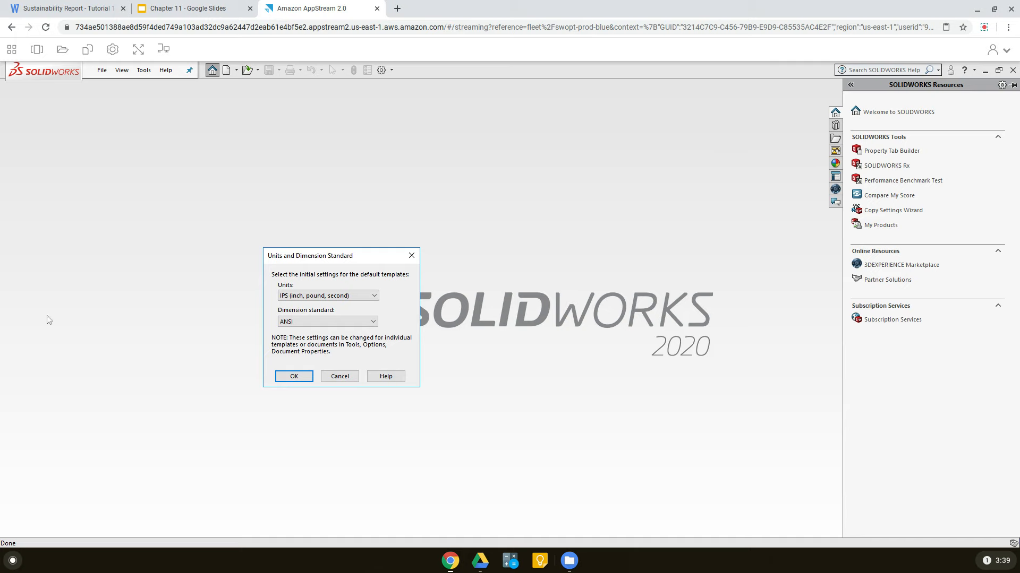
left_click(305, 379)
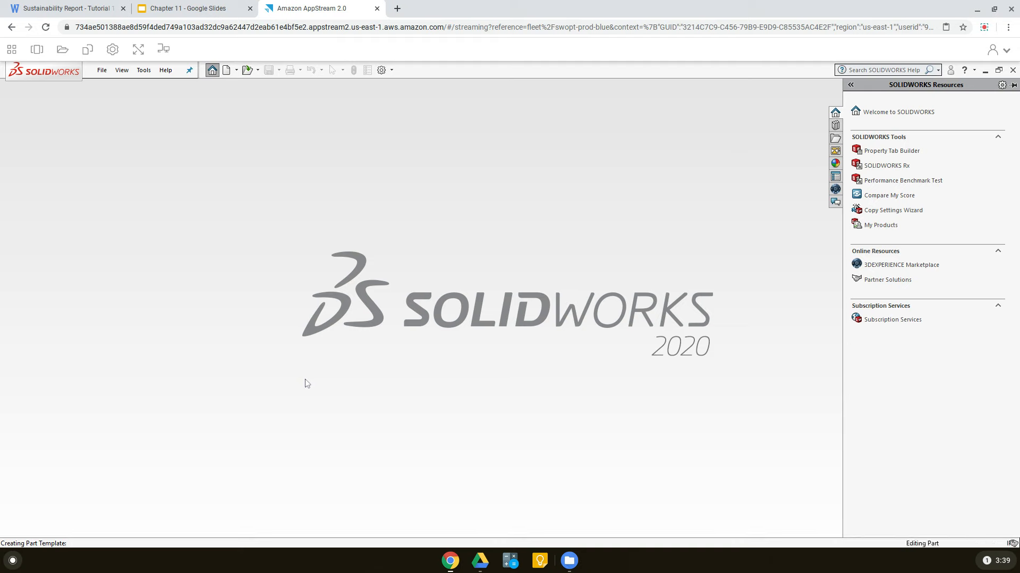
left_click(188, 9)
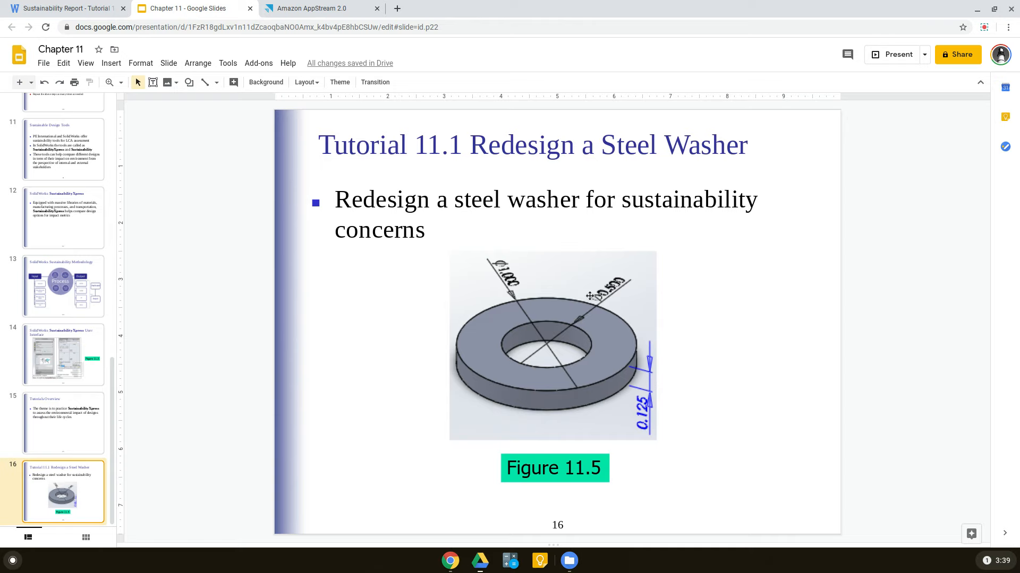
left_click(300, 9)
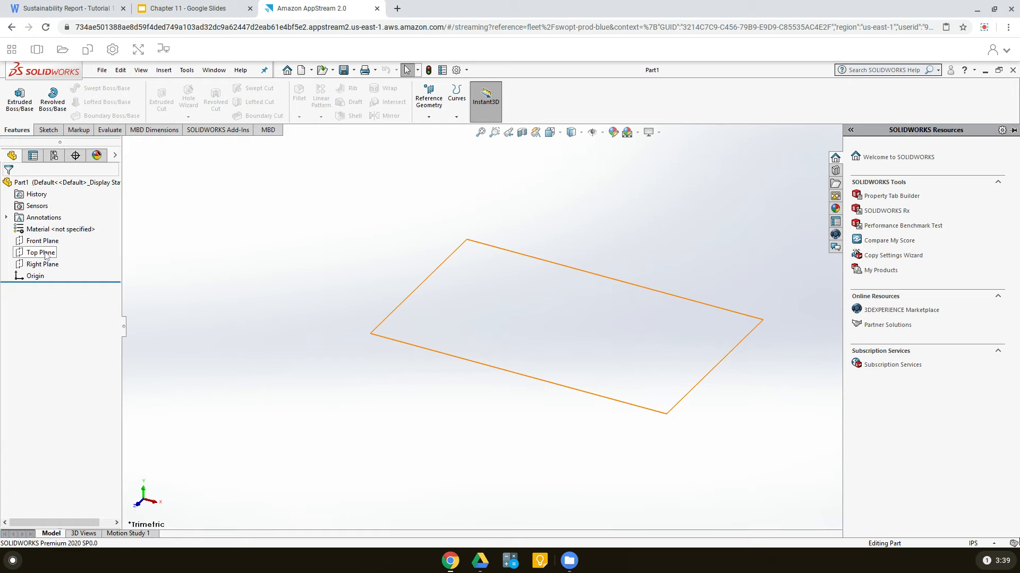
Start an extruded boss on the Top Plane and sketch two concentric circles at the origin, about 3.28 in and 4.90 in in diameter
left_click(46, 253)
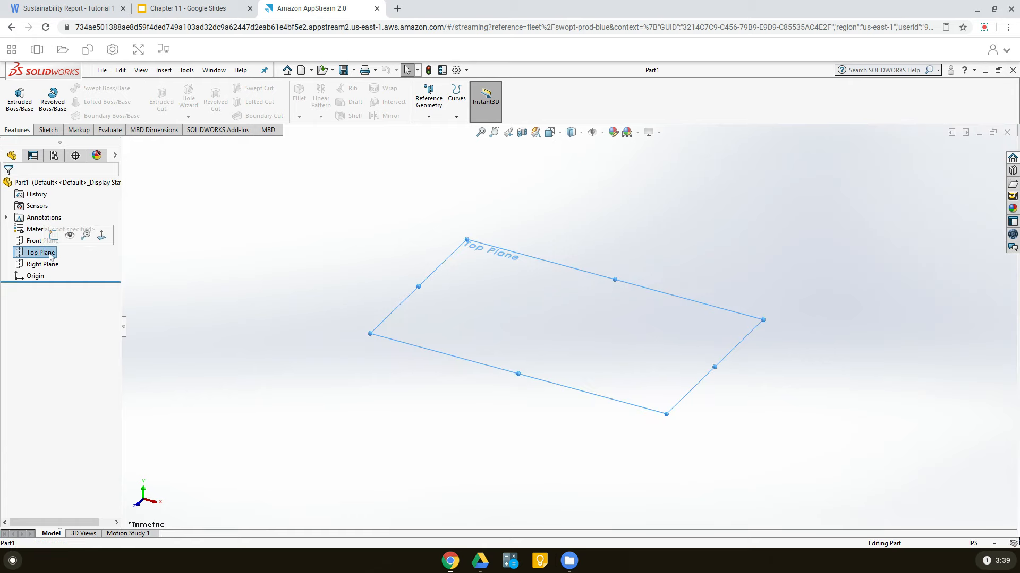
left_click(20, 104)
left_click(91, 88)
left_click_drag(568, 327, 539, 391)
left_click_drag(568, 327, 513, 427)
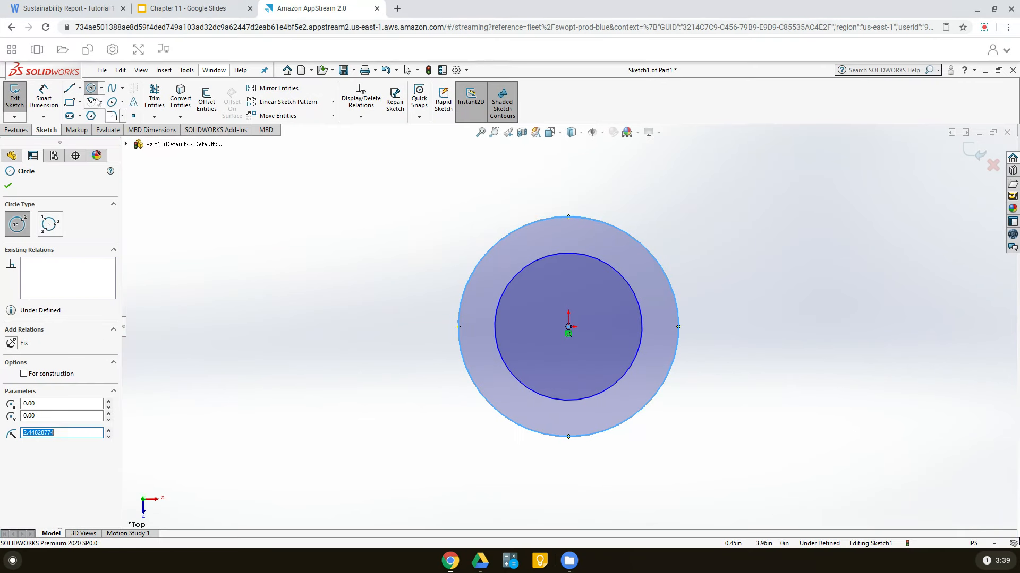
Dimension the inner circle's diameter to 0.5 in
left_click(44, 96)
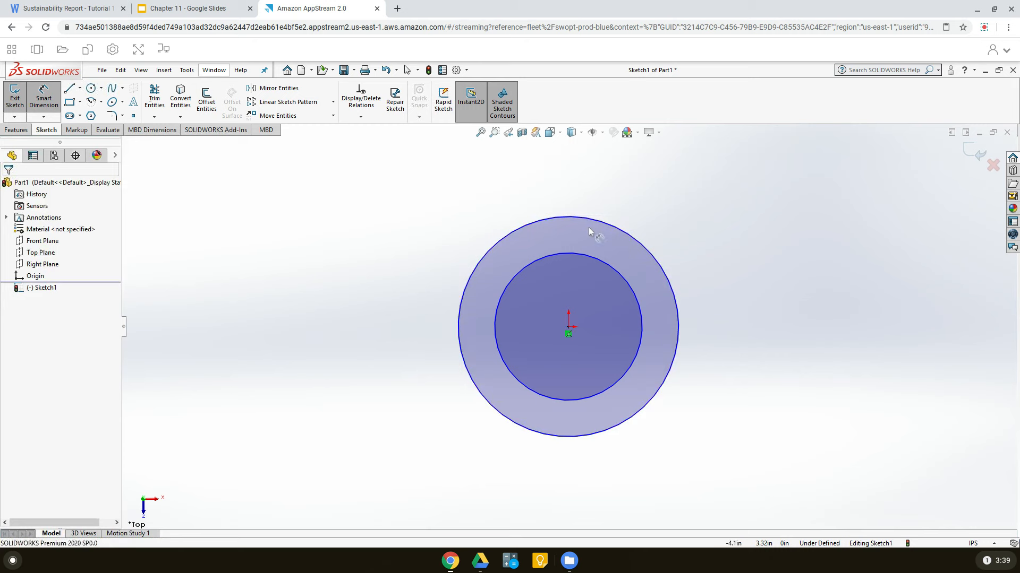
left_click(607, 263)
left_click(682, 195)
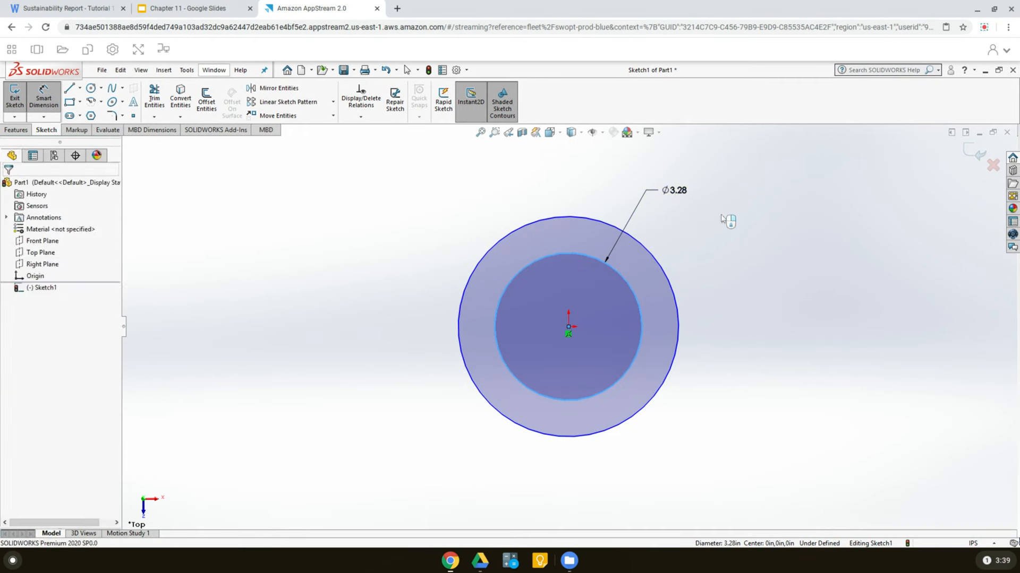
type("0.5")
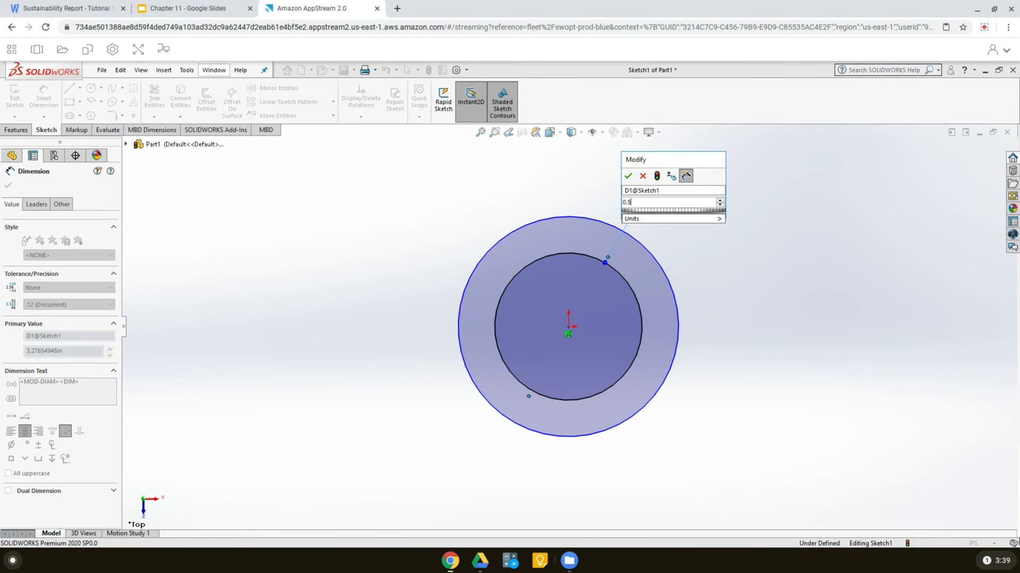
key("Return")
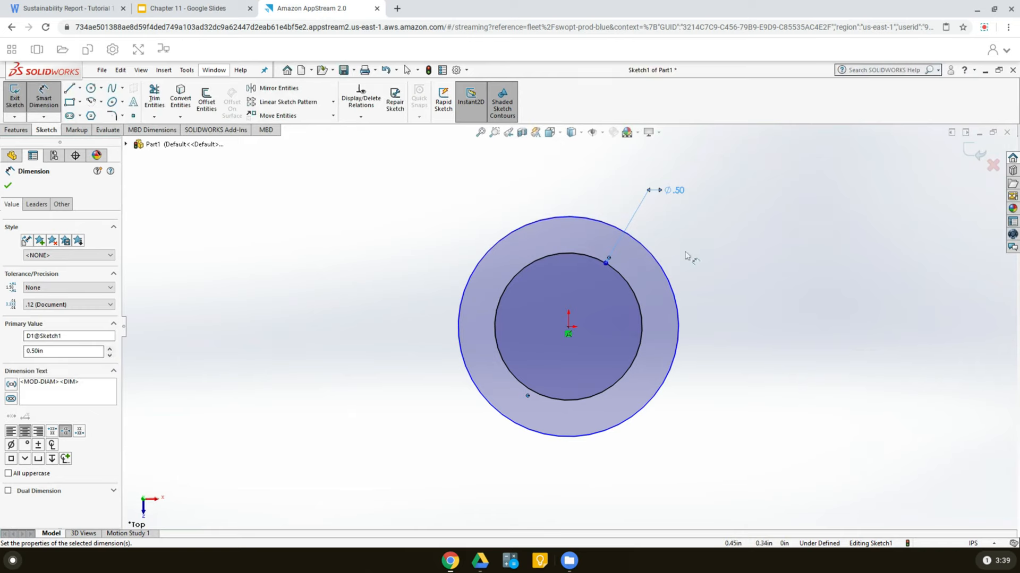
Dimension the outer circle's diameter to 1 in and finish dimensioning
left_click(680, 334)
left_click(751, 266)
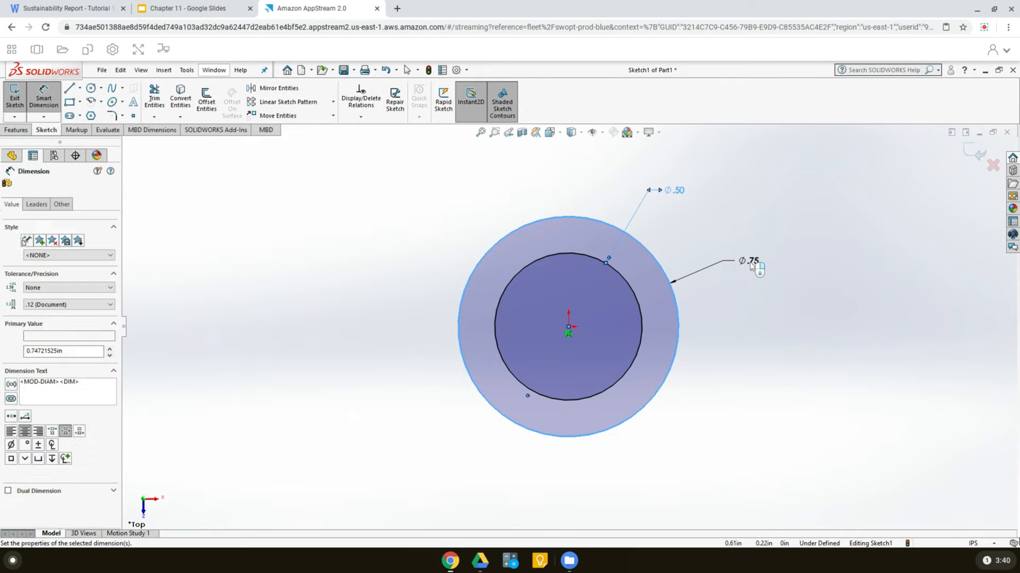
type("1")
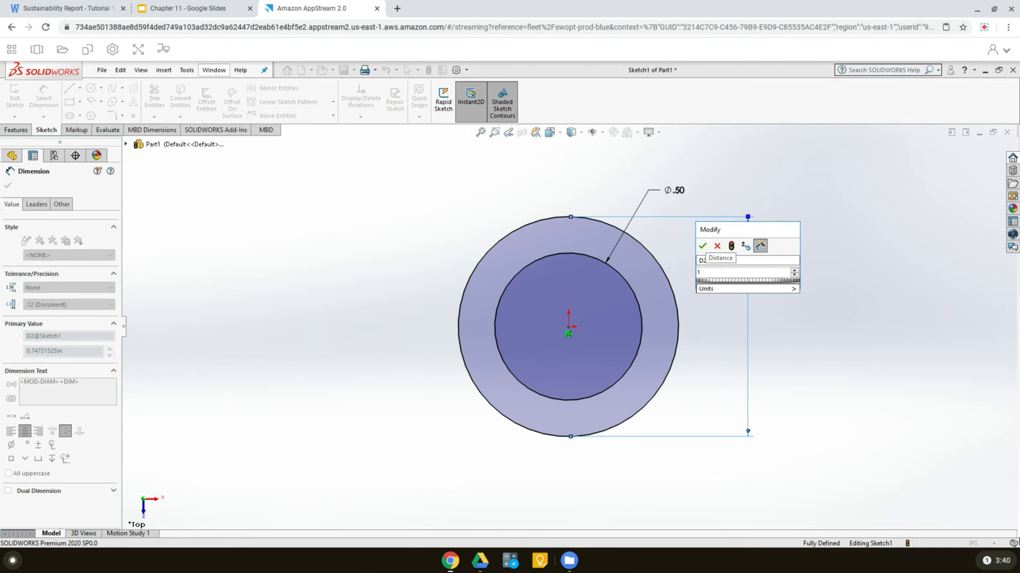
key("Return")
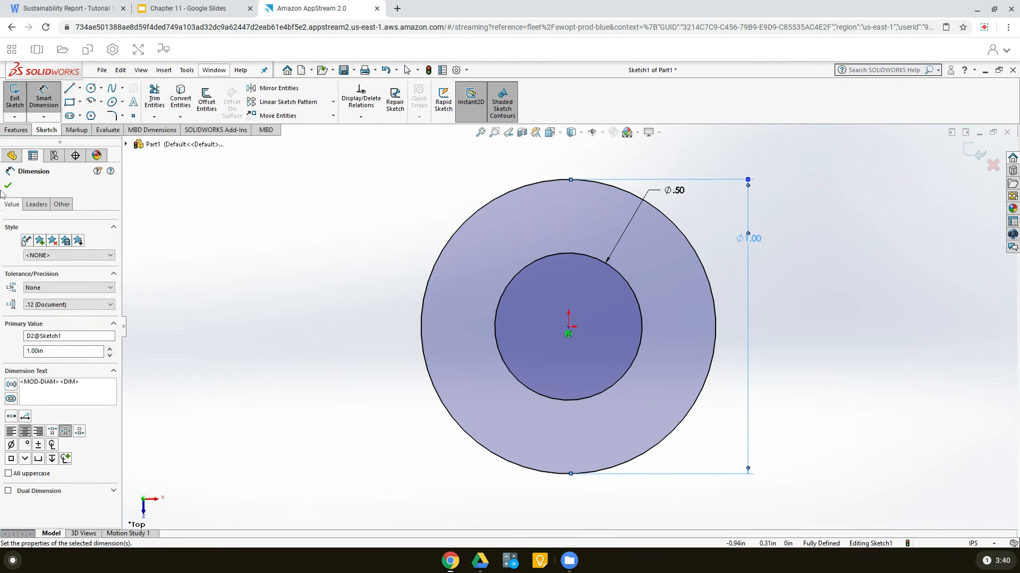
key("Escape")
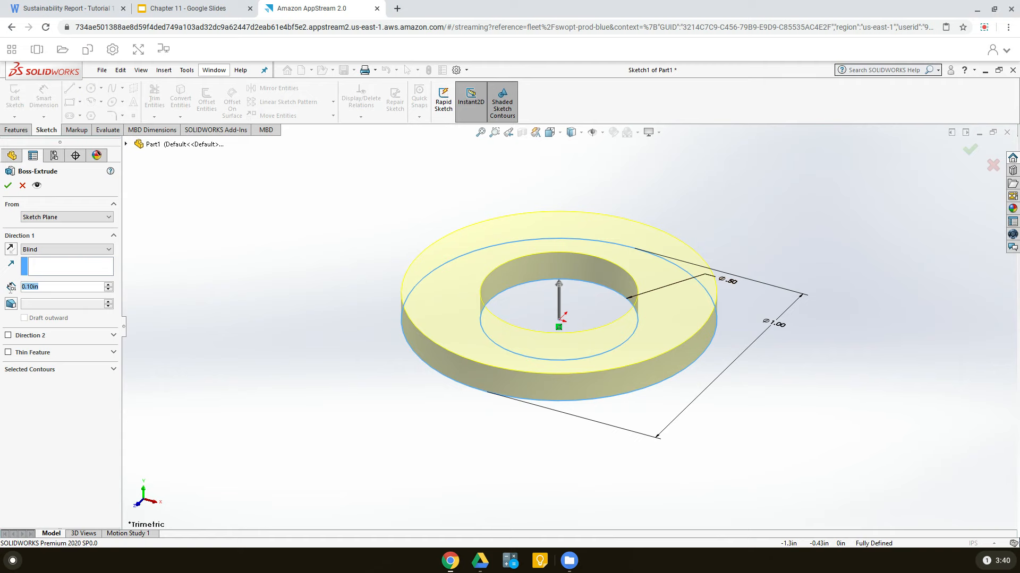
Extrude the ring profile as a blind boss with a depth of 0.125 in
type("0.125")
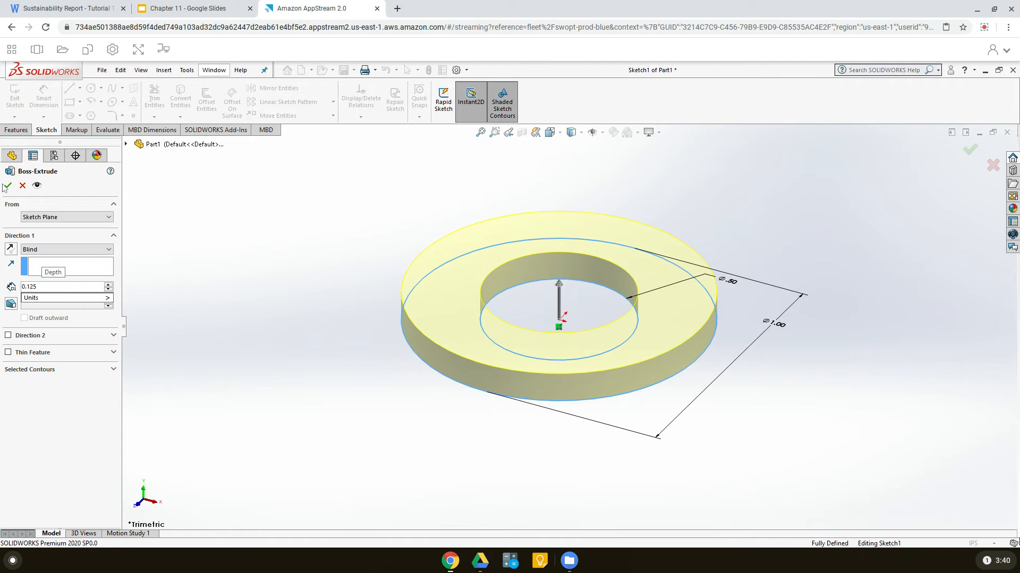
key("Return")
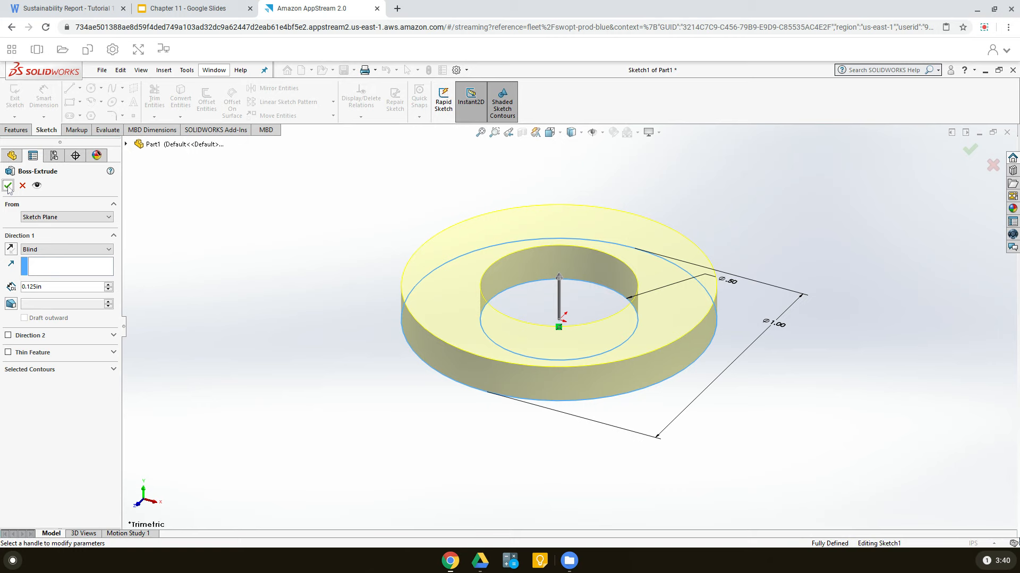
left_click(8, 185)
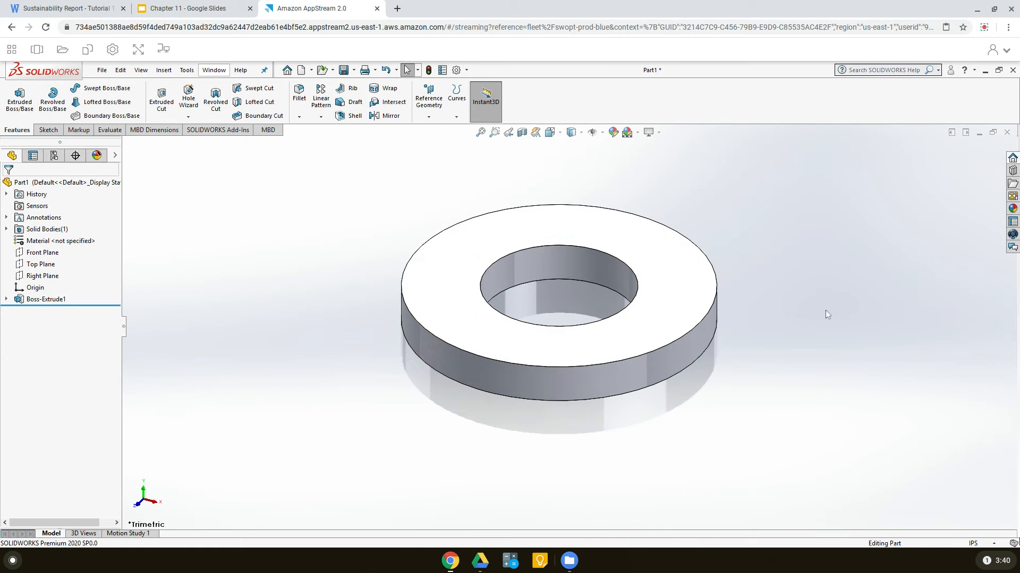
Save the washer as Part1.SLDPRT in the Temporary Files folder
middle_click_drag(824, 310, 795, 289)
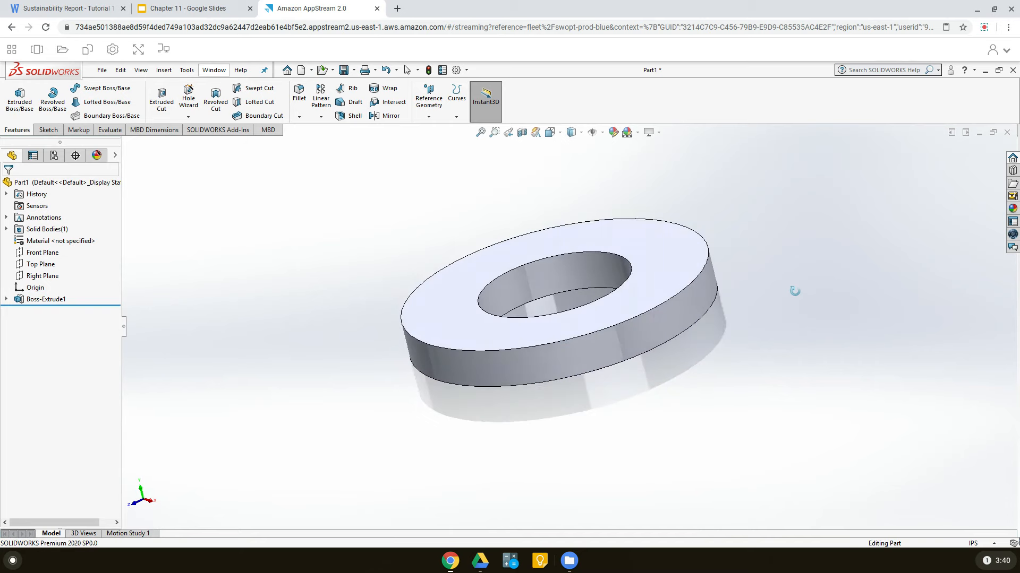
left_click(103, 70)
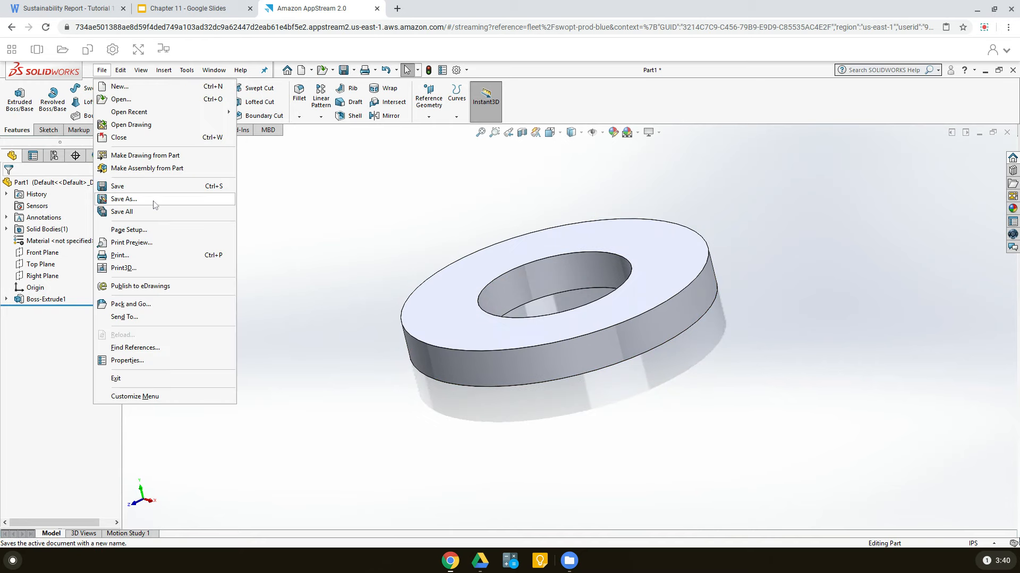
left_click(155, 205)
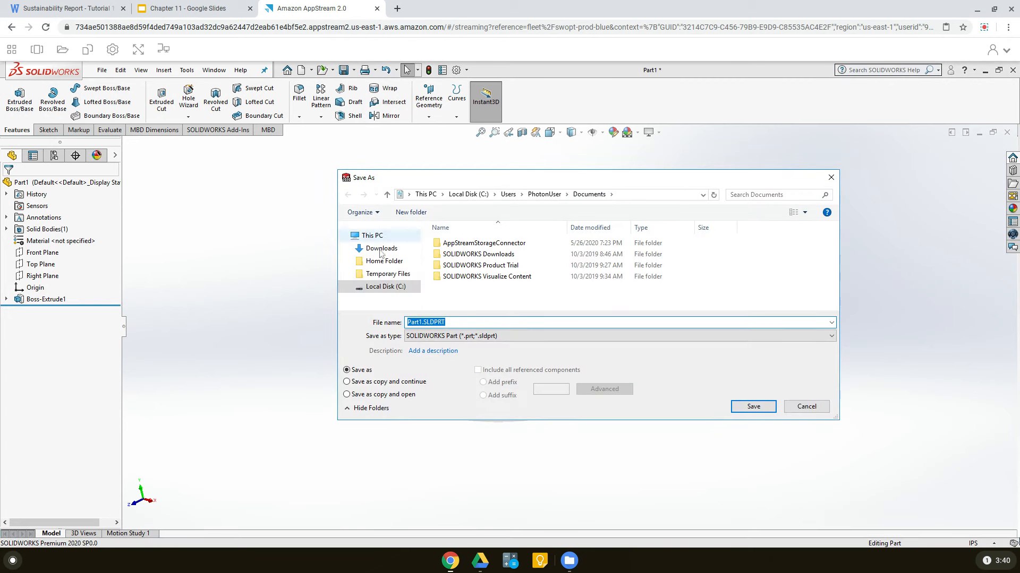
left_click(394, 273)
left_click(503, 322)
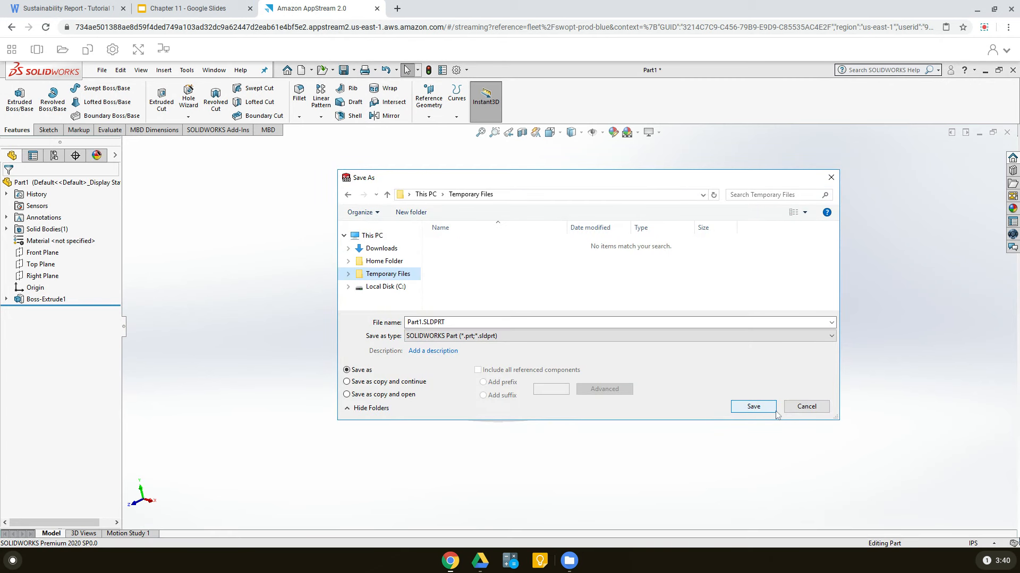
left_click(753, 407)
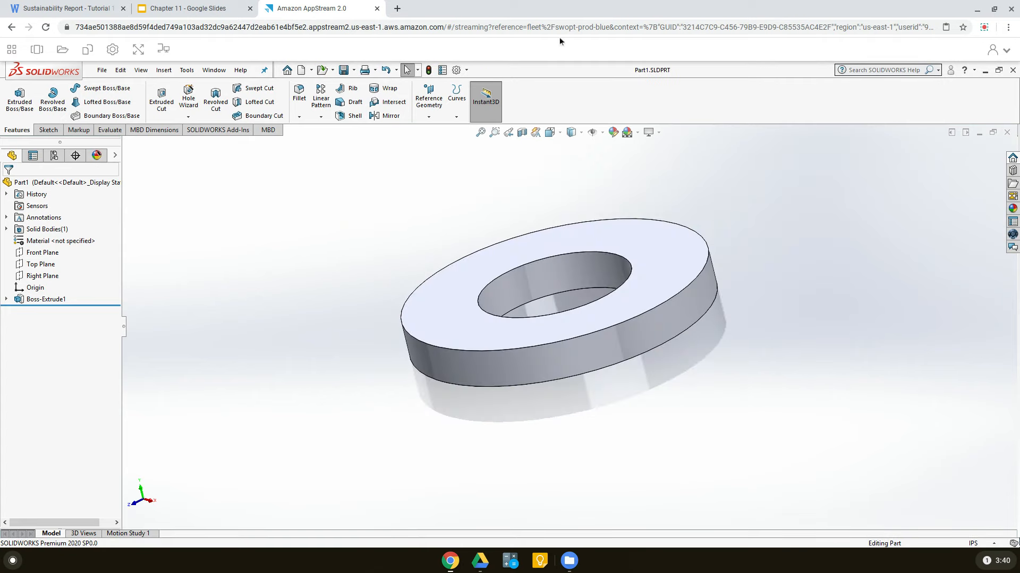
Show the washer in isometric view and launch the Sustainability application, continuing past its introduction window
left_click(552, 133)
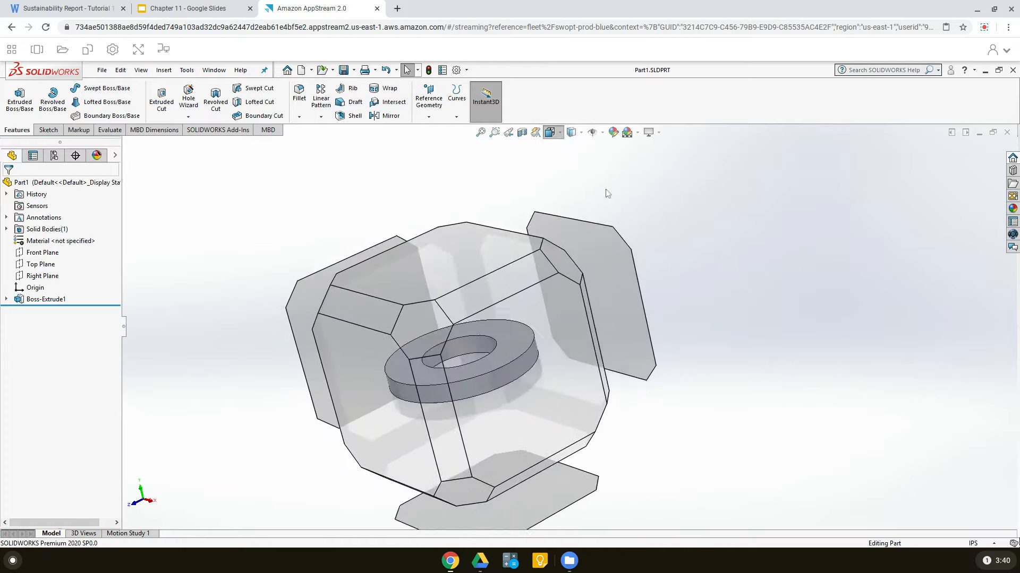
left_click(611, 160)
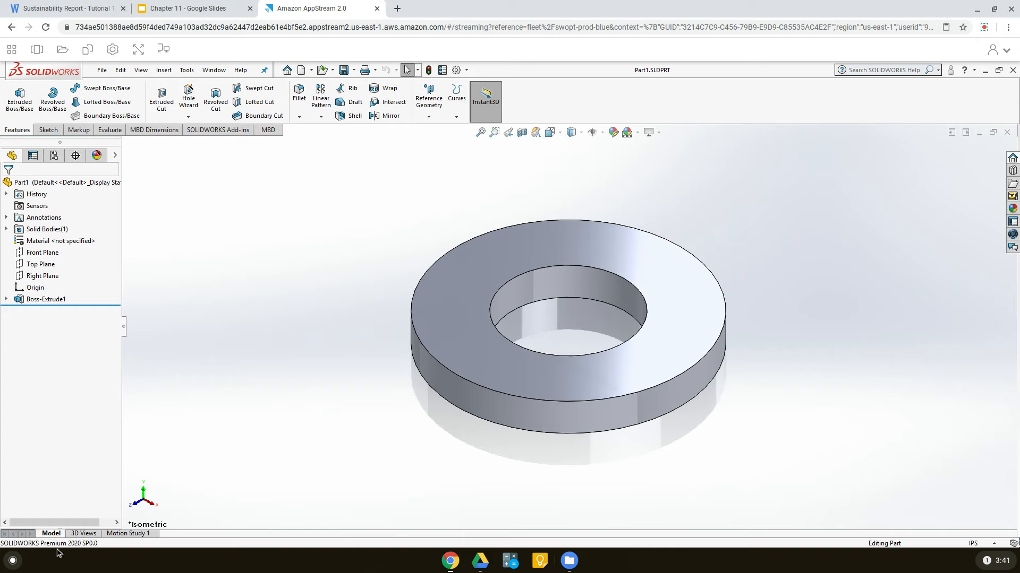
left_click(187, 71)
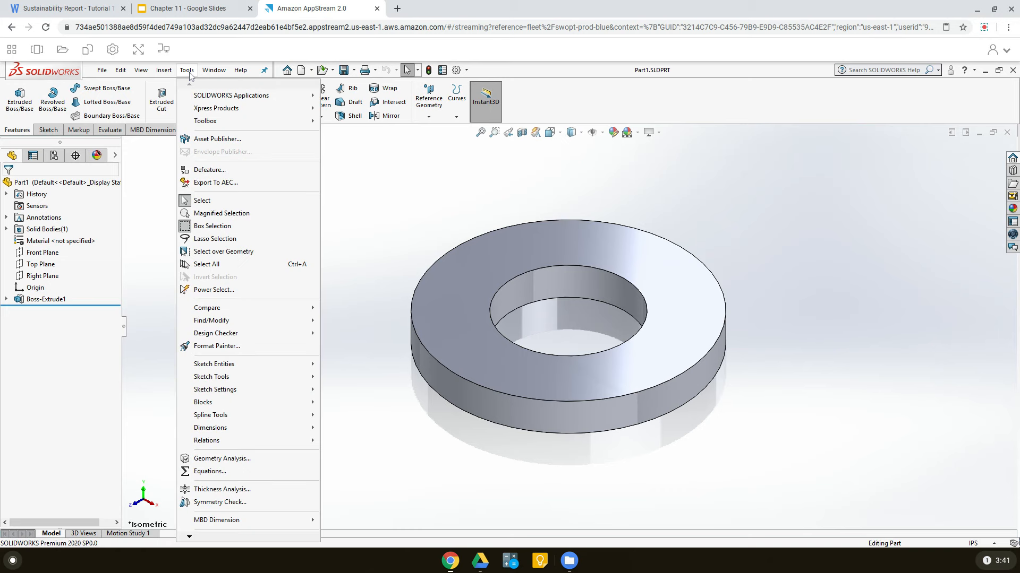
mouse_move(201, 101)
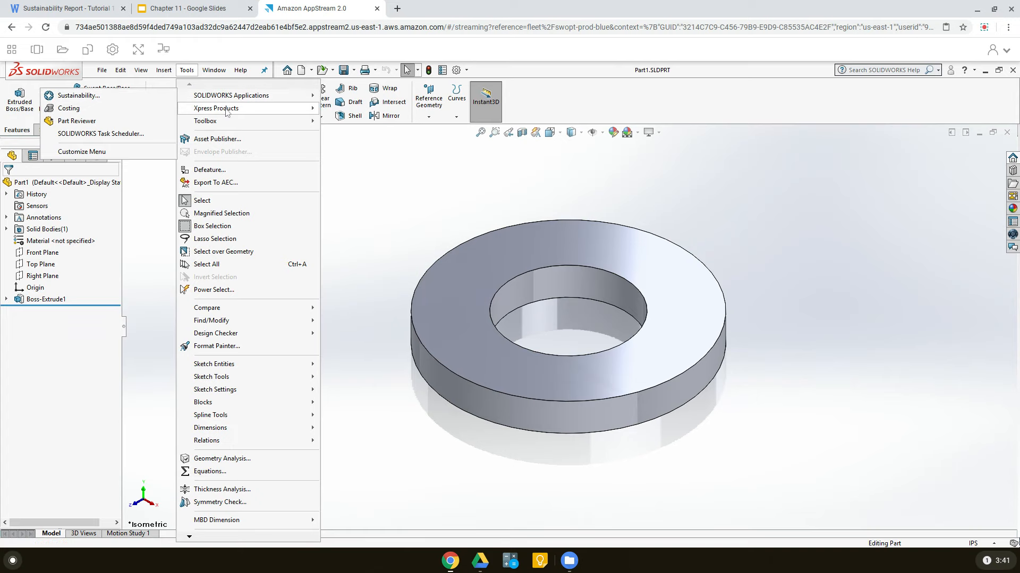
mouse_move(227, 112)
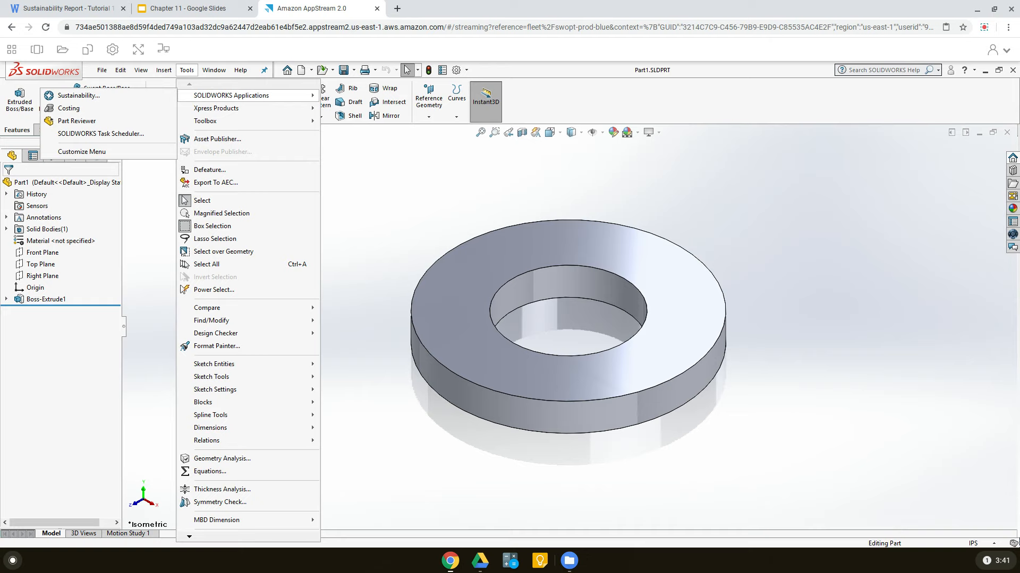
left_click(91, 99)
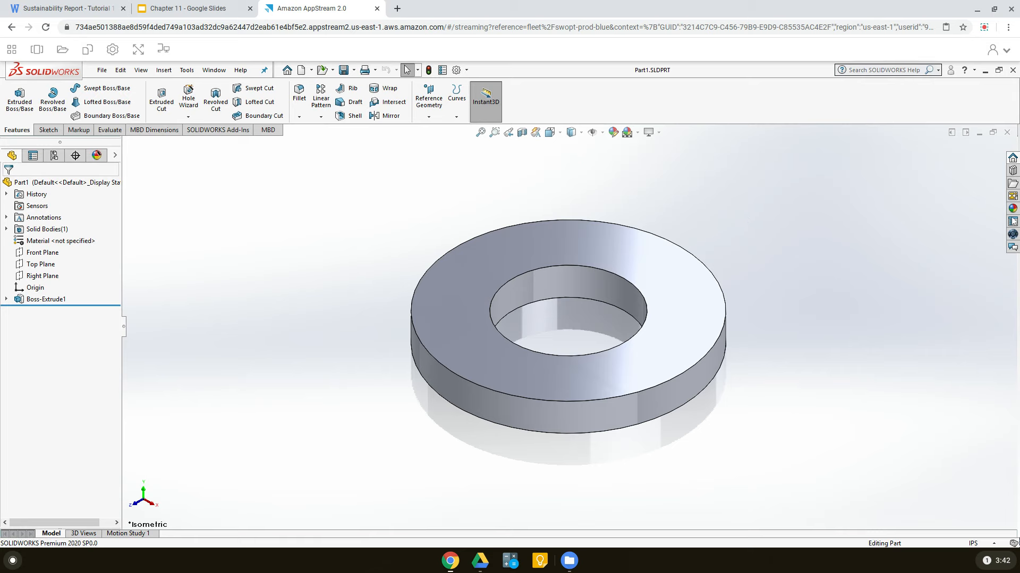
left_click(1013, 222)
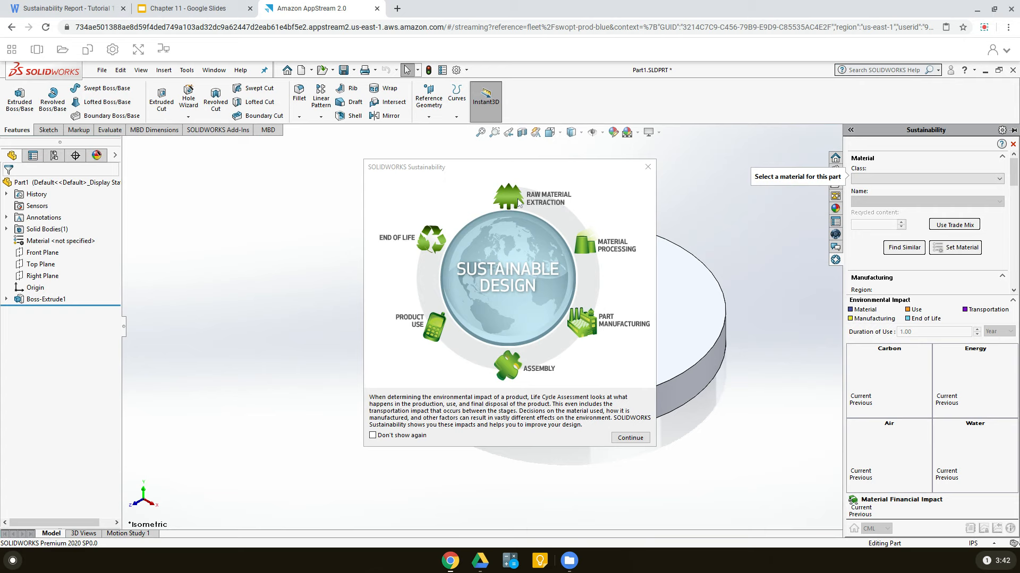
left_click(629, 438)
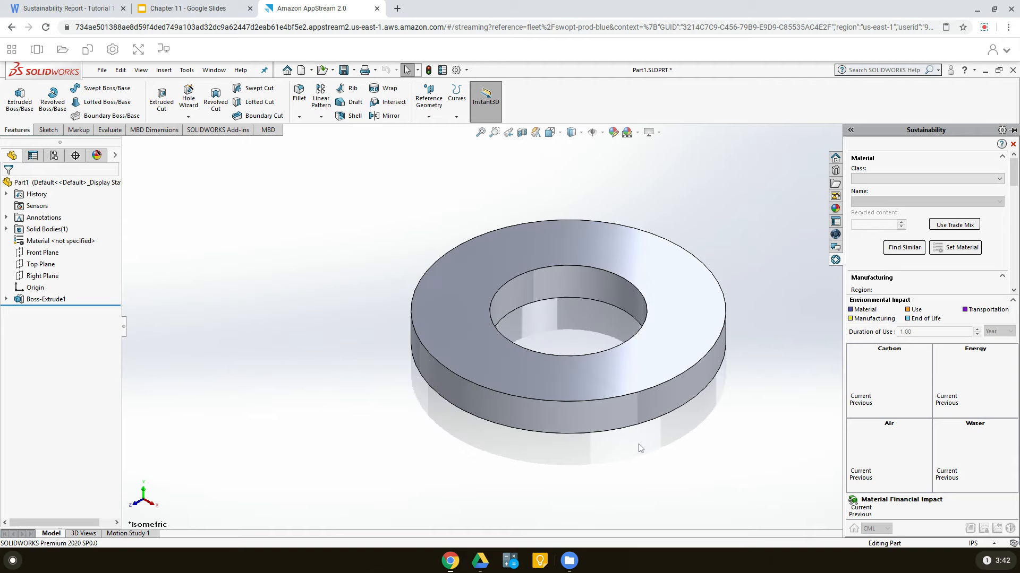
Set the washer's material class to Steel and keep 1023 Carbon Steel Sheet (SS) as the material name
left_click(999, 180)
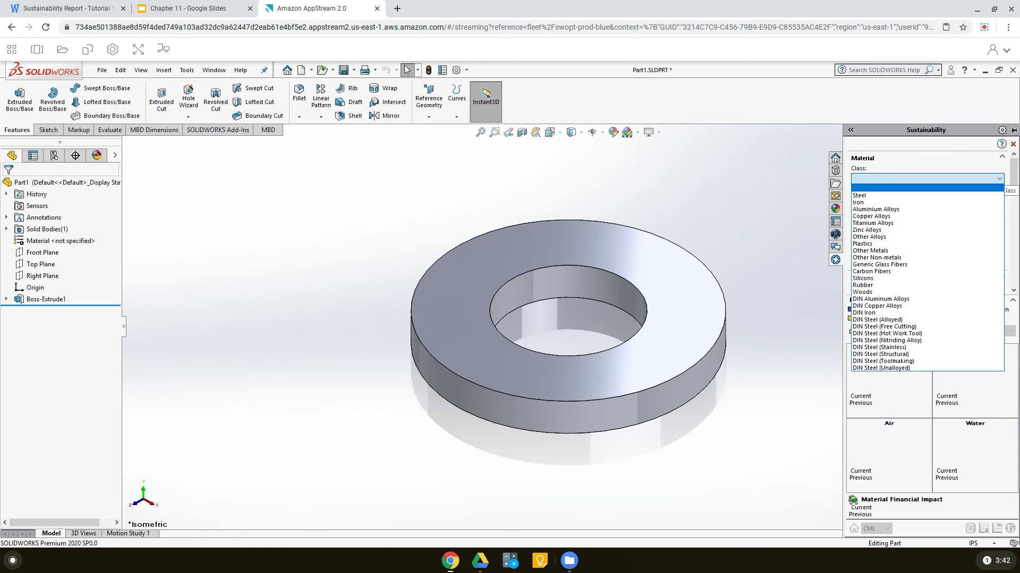
left_click(879, 196)
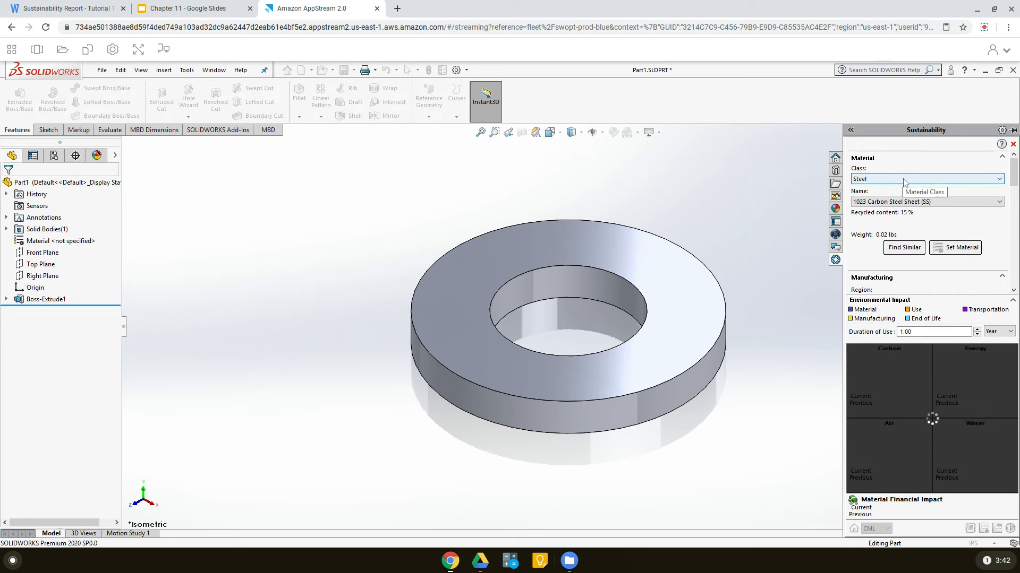
left_click(987, 205)
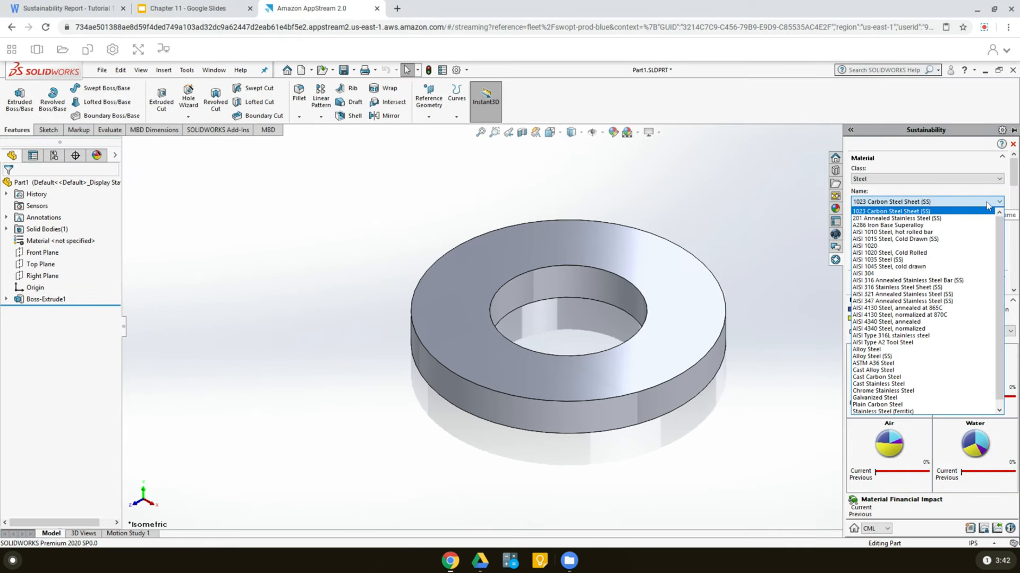
left_click(988, 207)
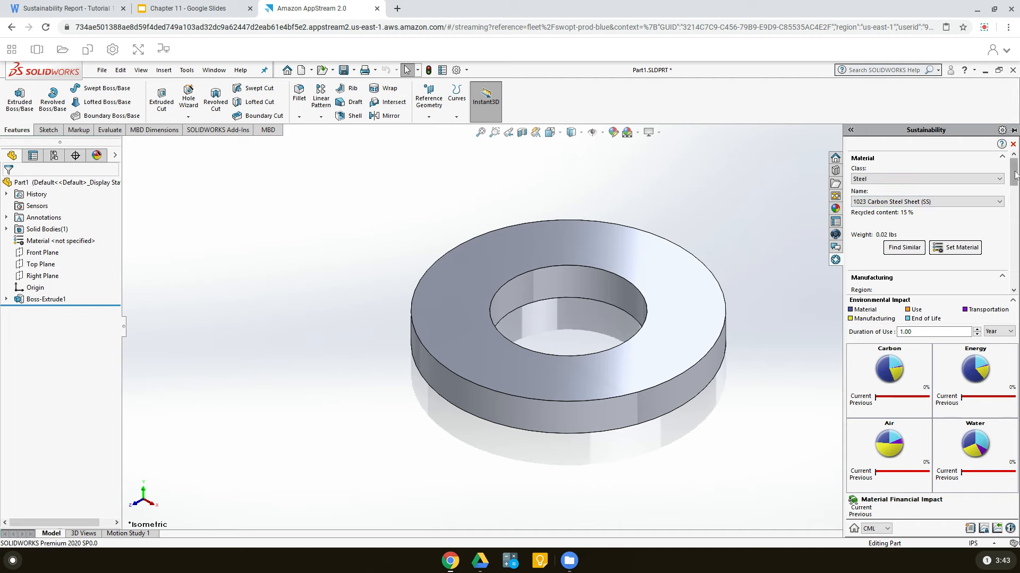
scroll(1015, 175, "down", 4)
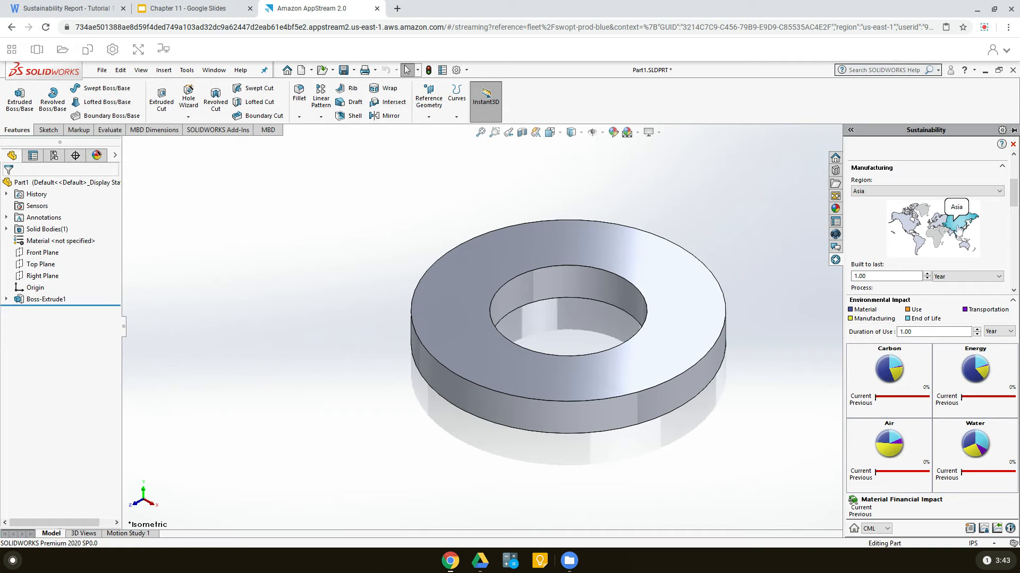
Set the steel washer's manufacturing process to Stamped/Formed Sheetmetal and check the environmental impact charts
left_click_drag(1014, 193, 1013, 206)
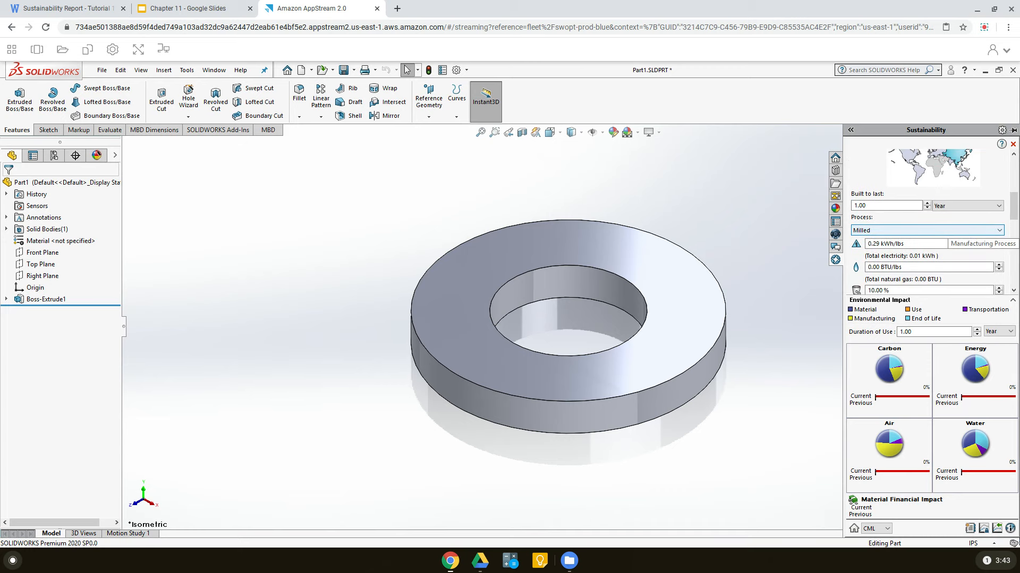
left_click(972, 230)
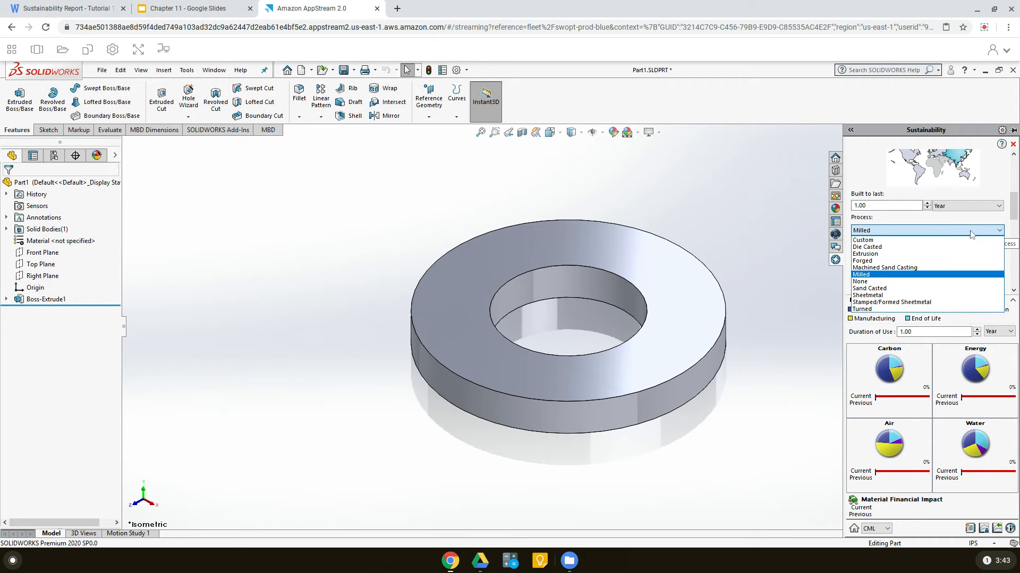
left_click(920, 303)
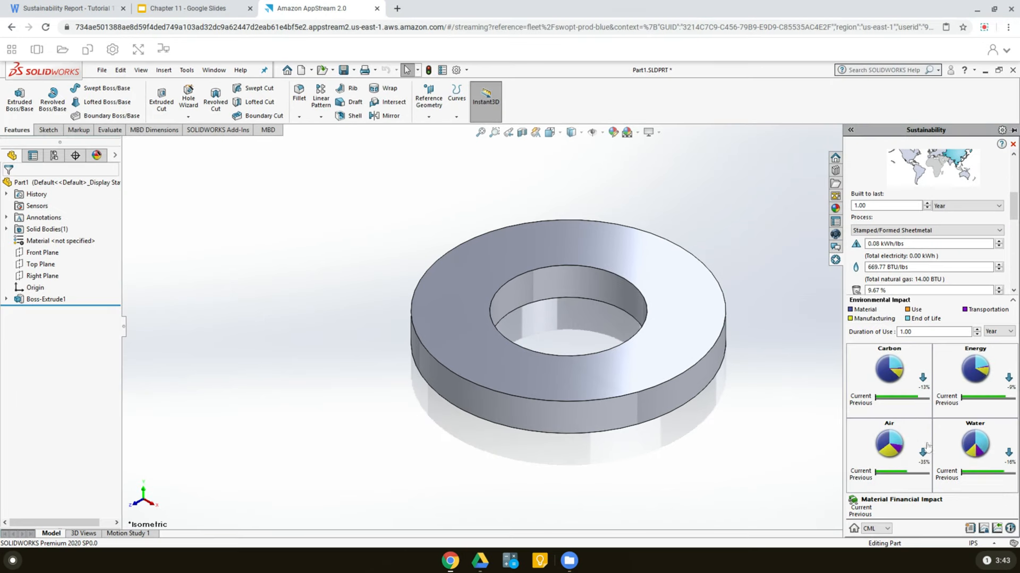
mouse_move(891, 375)
mouse_move(991, 464)
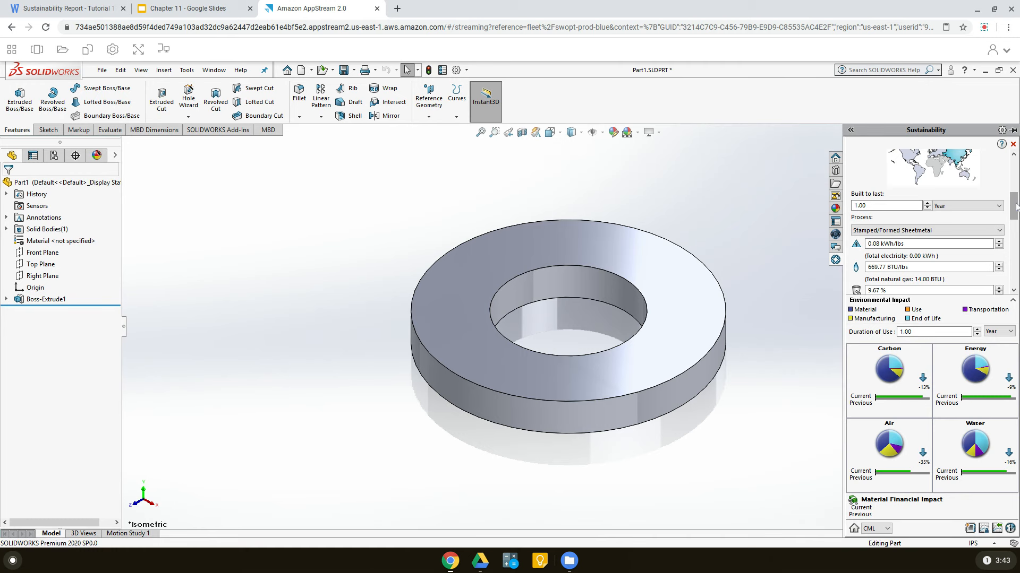
Review the use region, material and transportation settings, and set the stamped steel design as the environmental impact baseline
left_click_drag(1015, 206, 1017, 239)
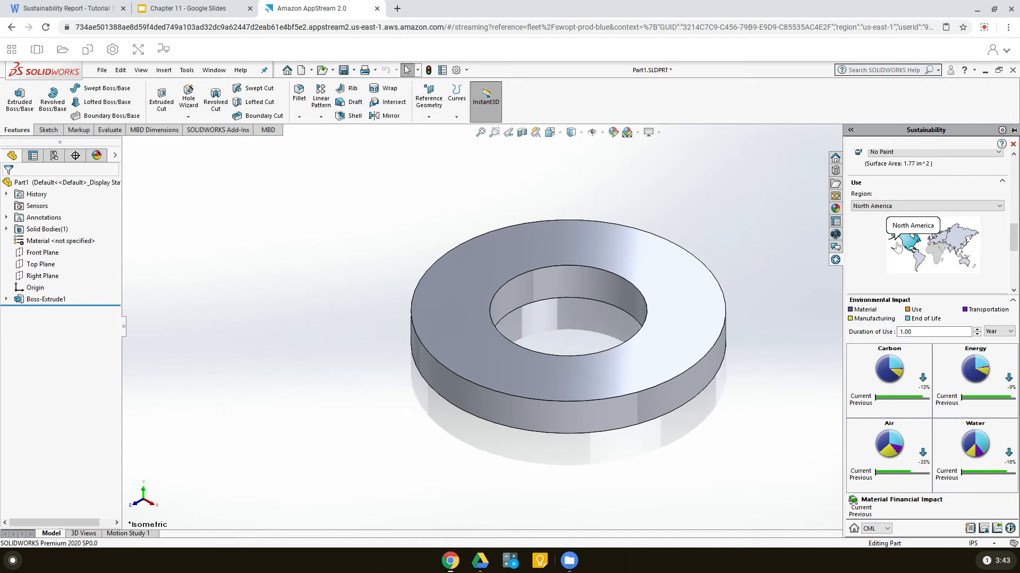
left_click_drag(1015, 237, 1015, 151)
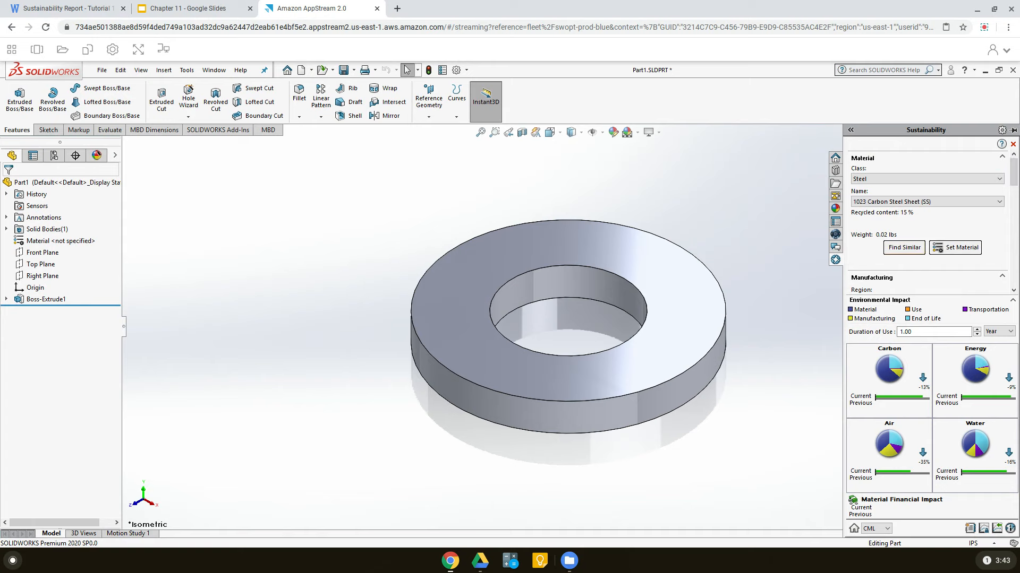
left_click_drag(1015, 185, 1015, 260)
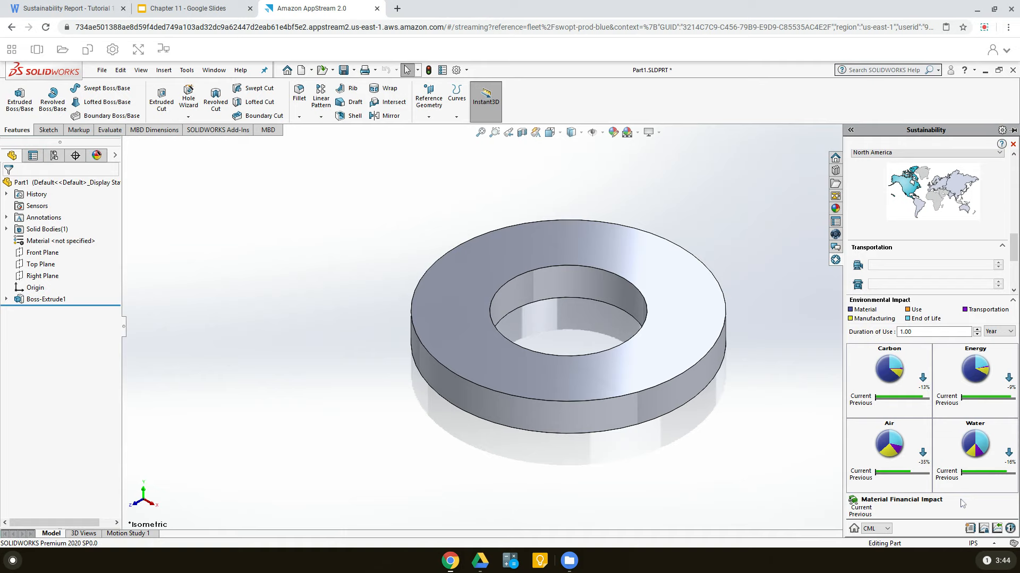
mouse_move(929, 481)
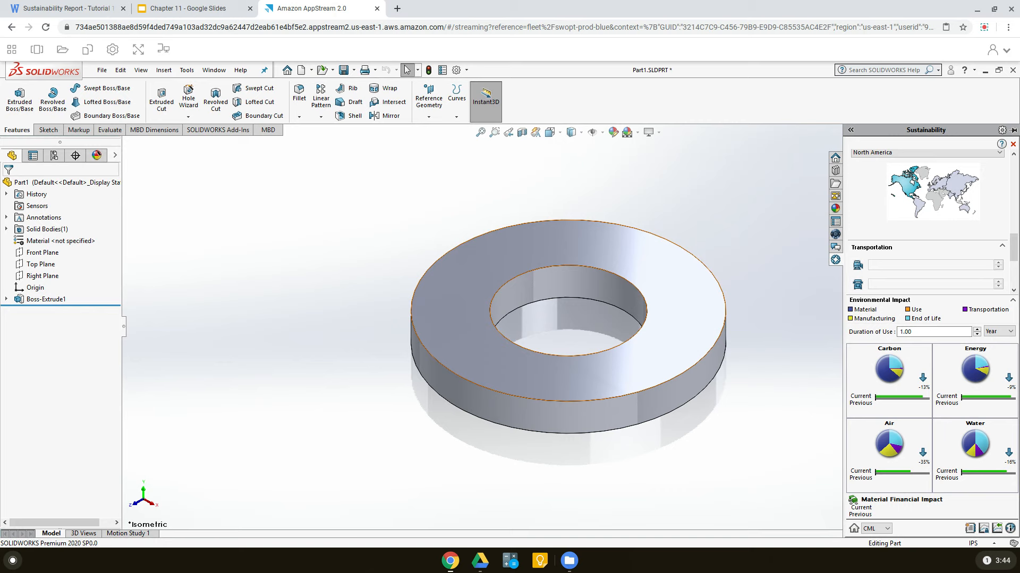
left_click(984, 530)
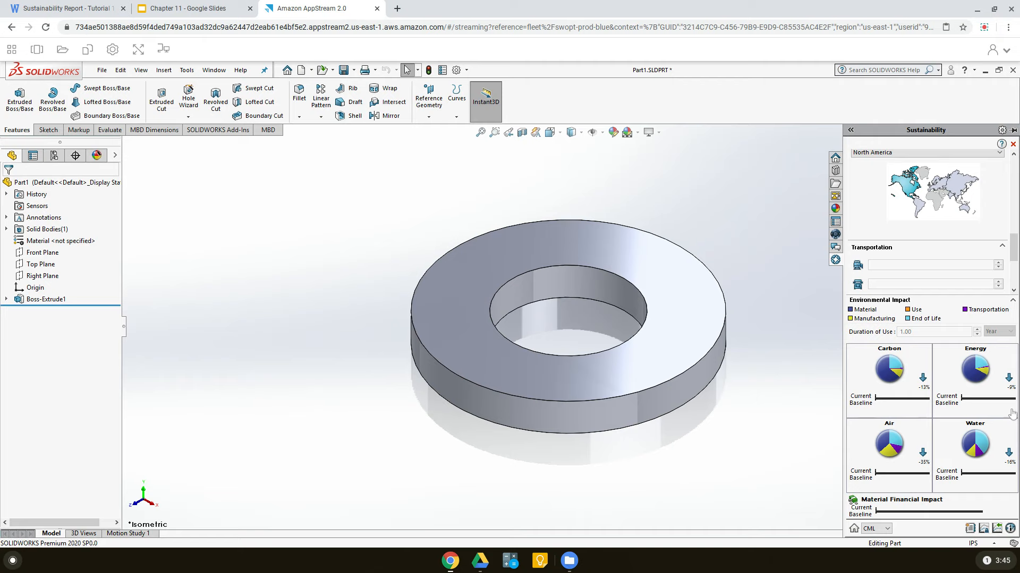
Set the washer's material class to Aluminium Alloys and its material name to Alumina
left_click_drag(1015, 254, 1015, 165)
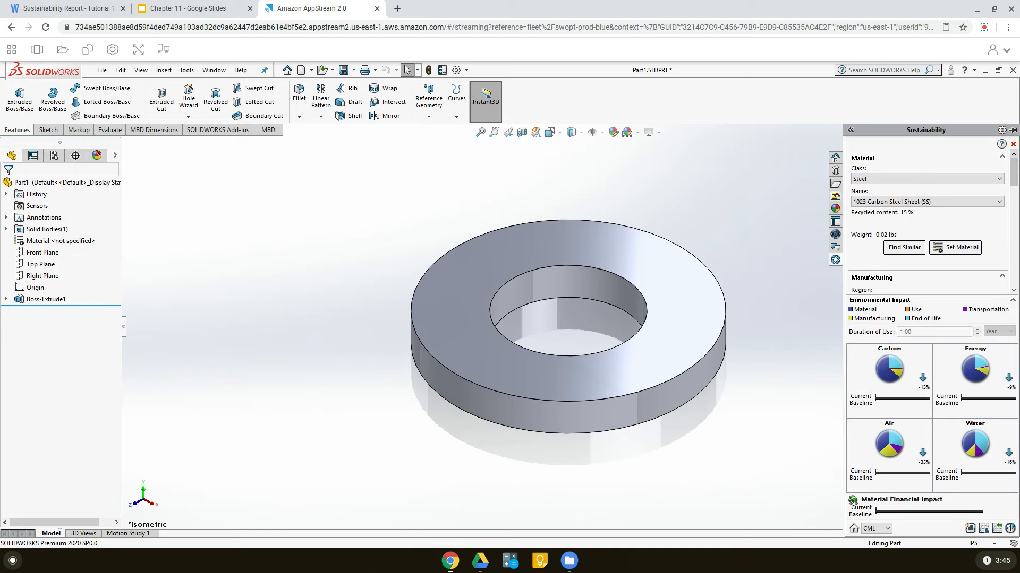
left_click(993, 184)
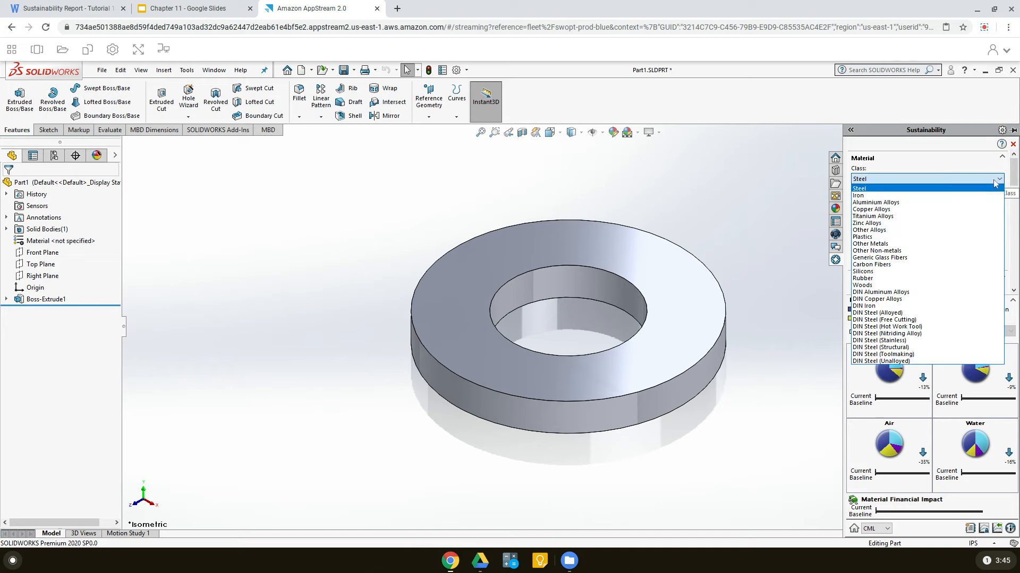
left_click(937, 204)
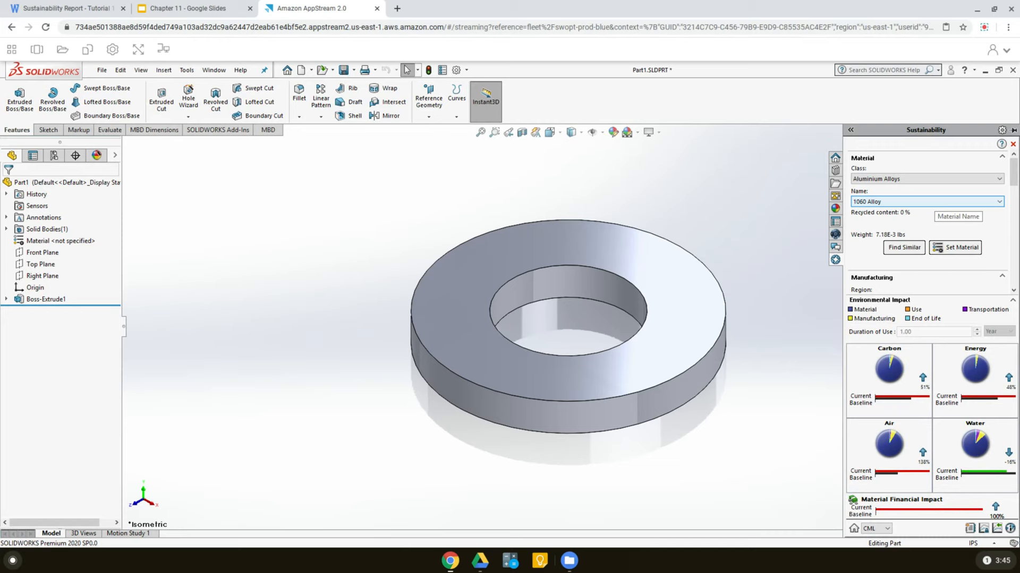
left_click(937, 202)
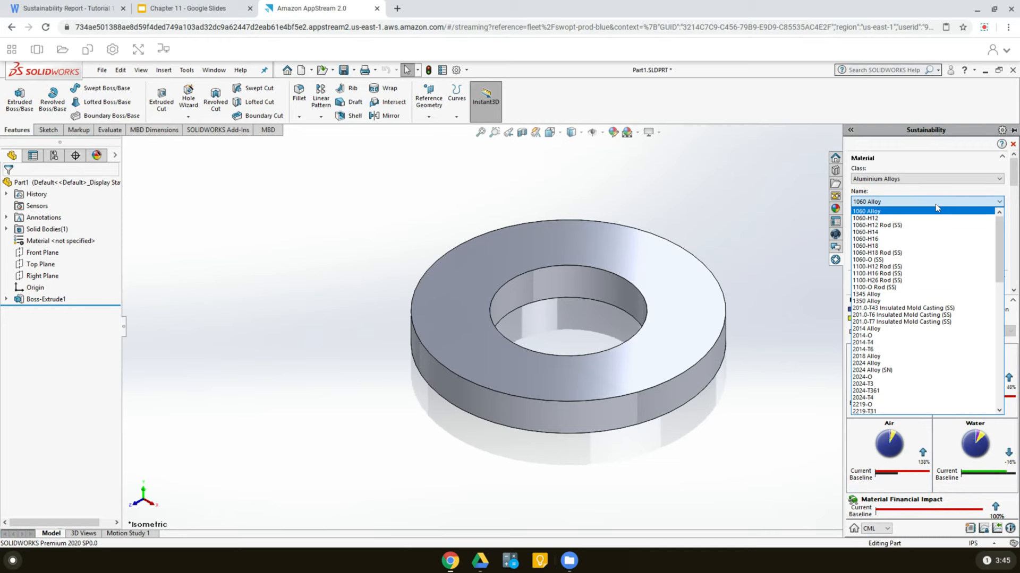
left_click_drag(1000, 252, 1003, 381)
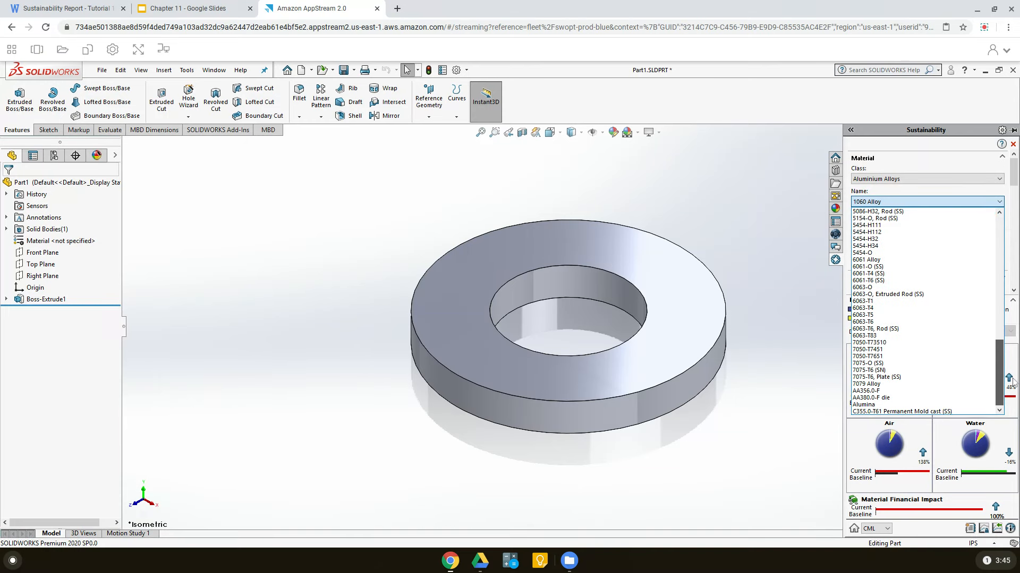
left_click(883, 406)
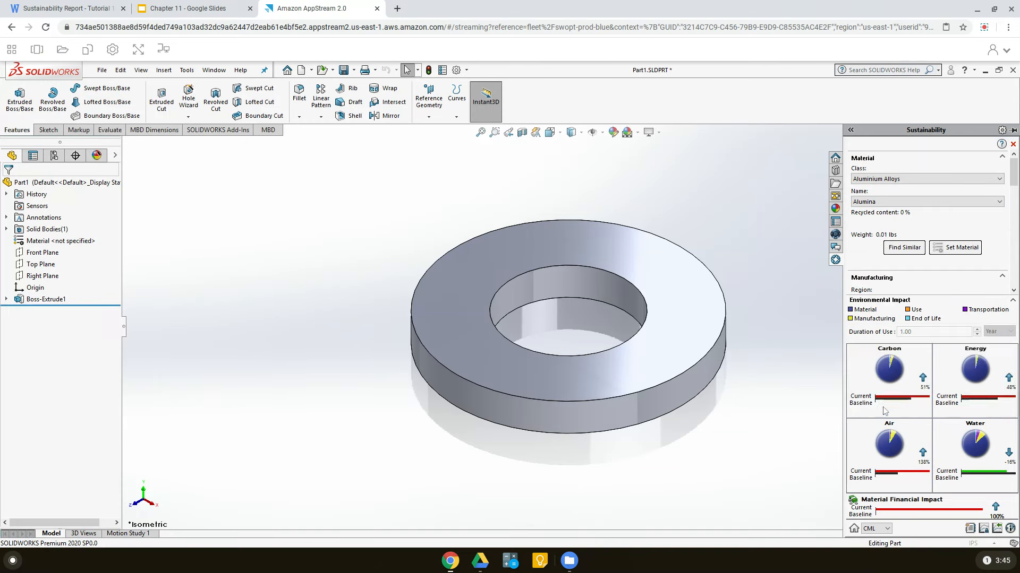
mouse_move(880, 407)
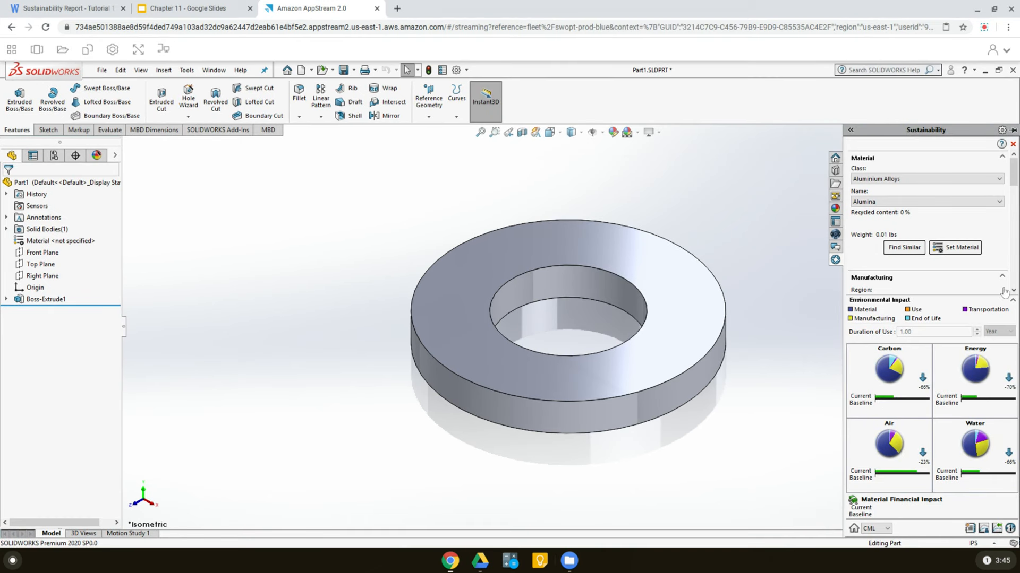
Set the Alumina washer's manufacturing process to Stamped/Formed Sheetmetal and compare its impact with the baseline
left_click_drag(1013, 186, 1013, 197)
scroll(1013, 199, "down", 3)
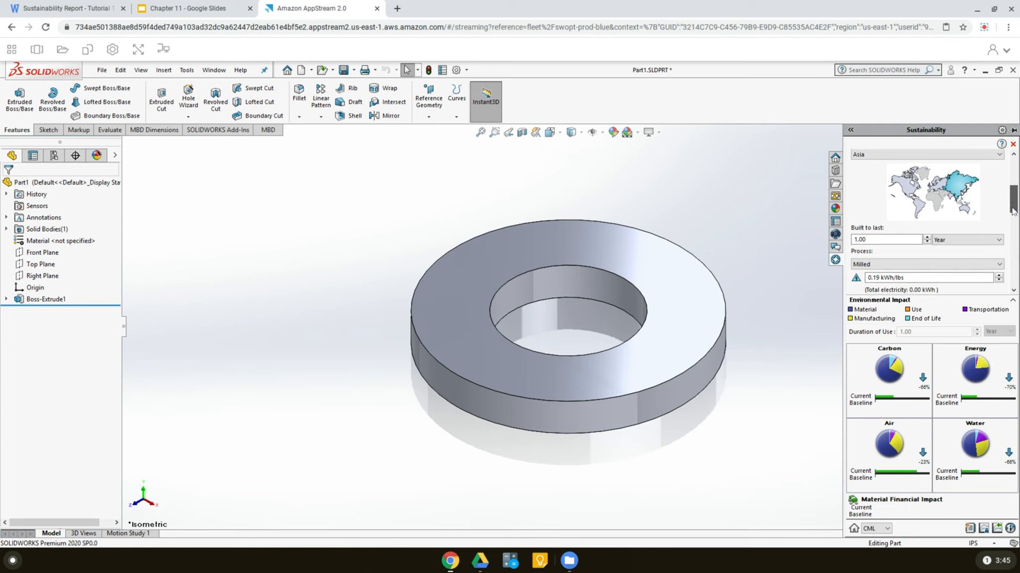
scroll(1013, 208, "down", 1)
left_click(999, 244)
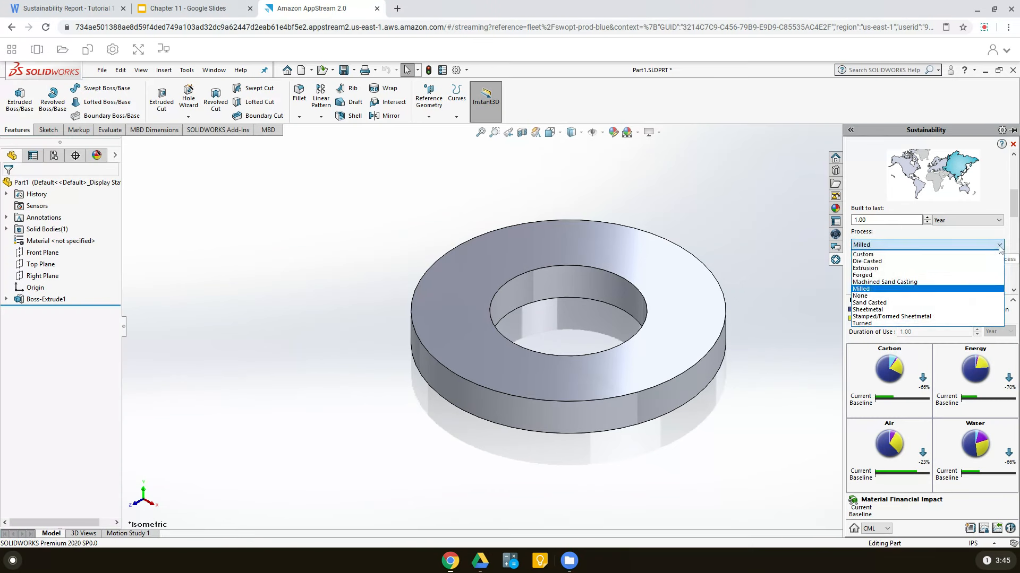
left_click(937, 318)
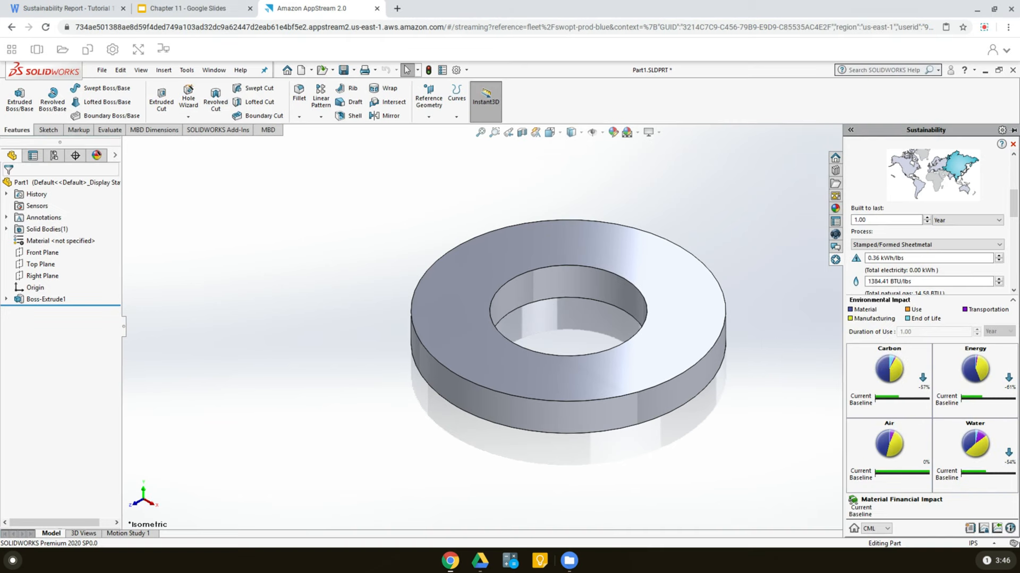
scroll(1014, 236, "down", 5)
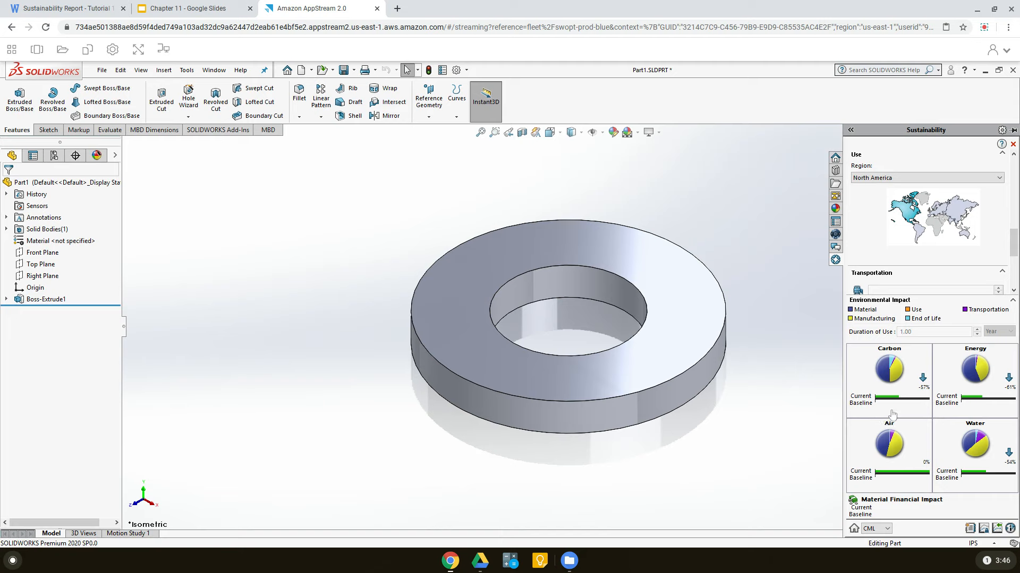
mouse_move(920, 399)
mouse_move(897, 460)
Turn off the steel baseline comparison for the environmental impact, keeping Alumina as the material
left_click_drag(1013, 243, 1015, 158)
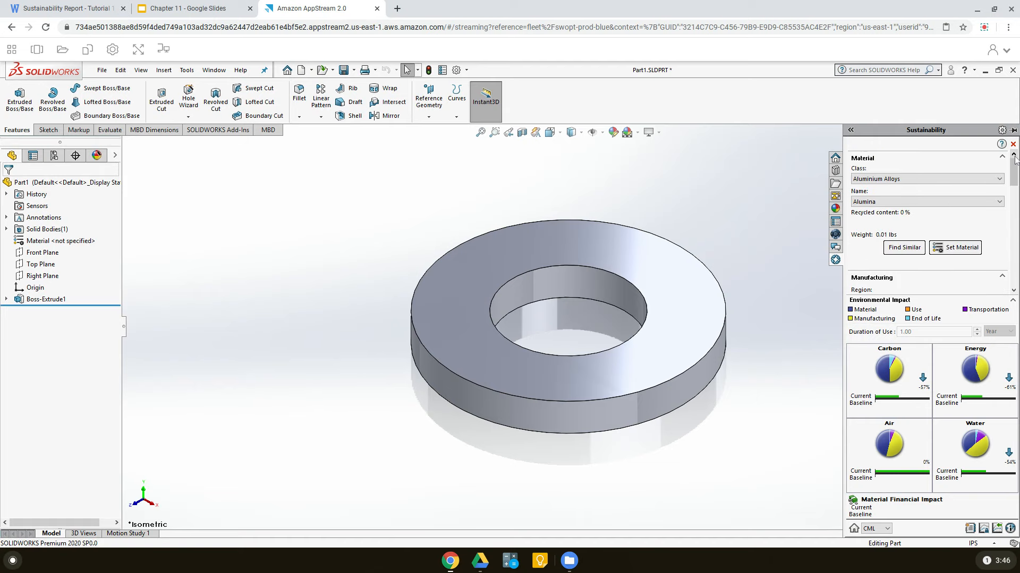
left_click(965, 179)
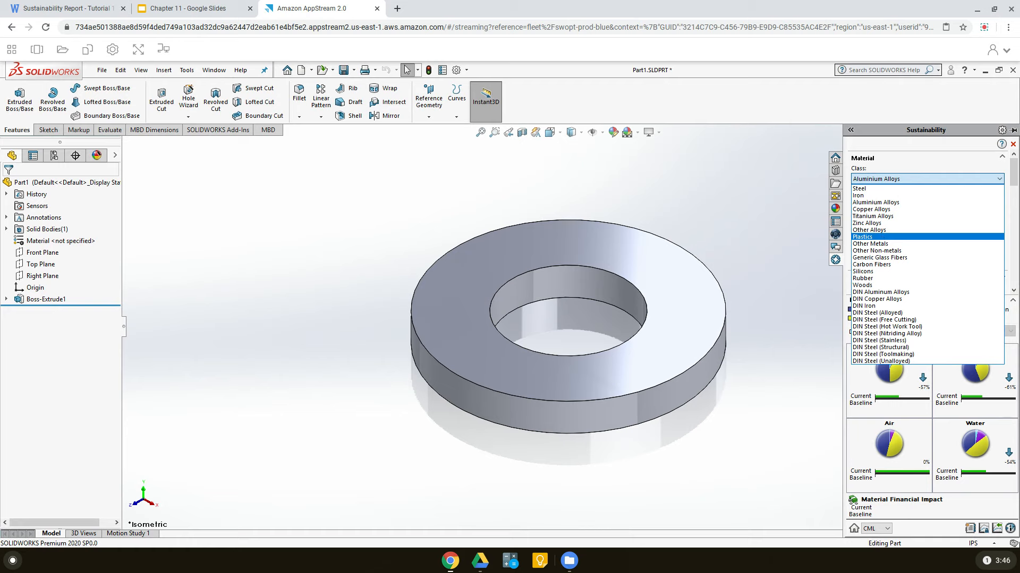
left_click(881, 144)
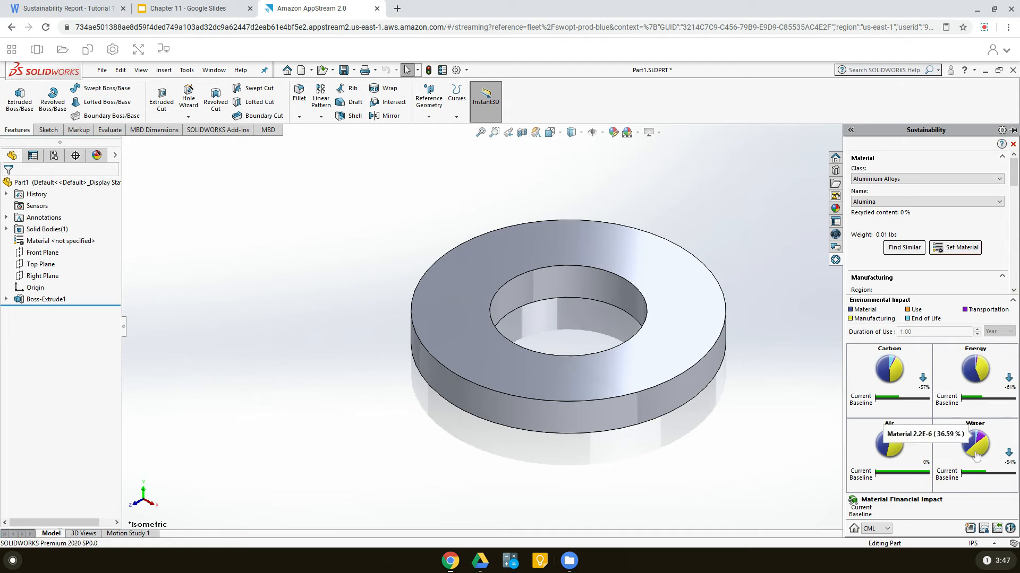
left_click(984, 530)
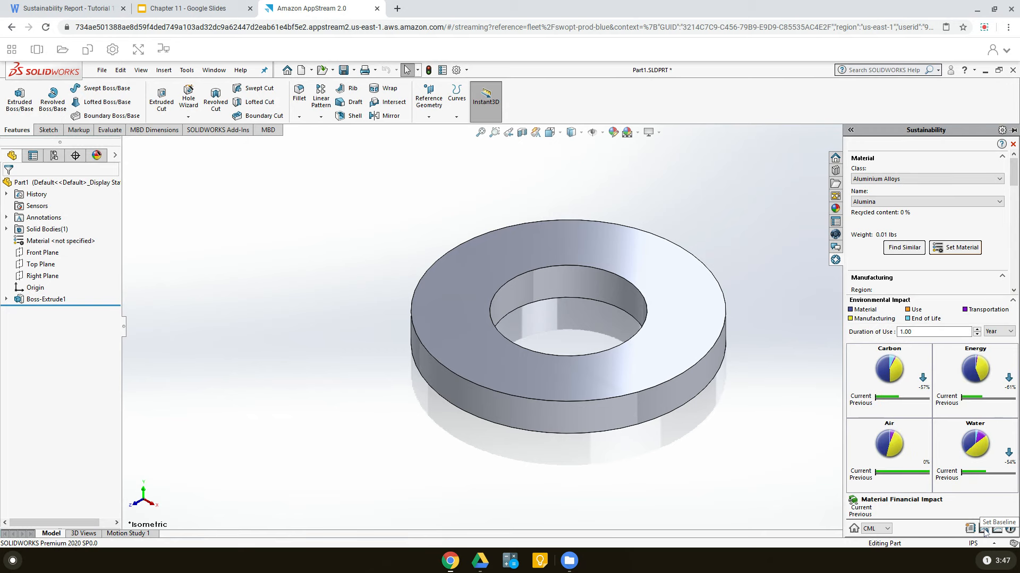
Set the washer's material class to Plastics and its name to Epoxy, Unfilled, and review its manufacturing and end-of-life settings
left_click(991, 180)
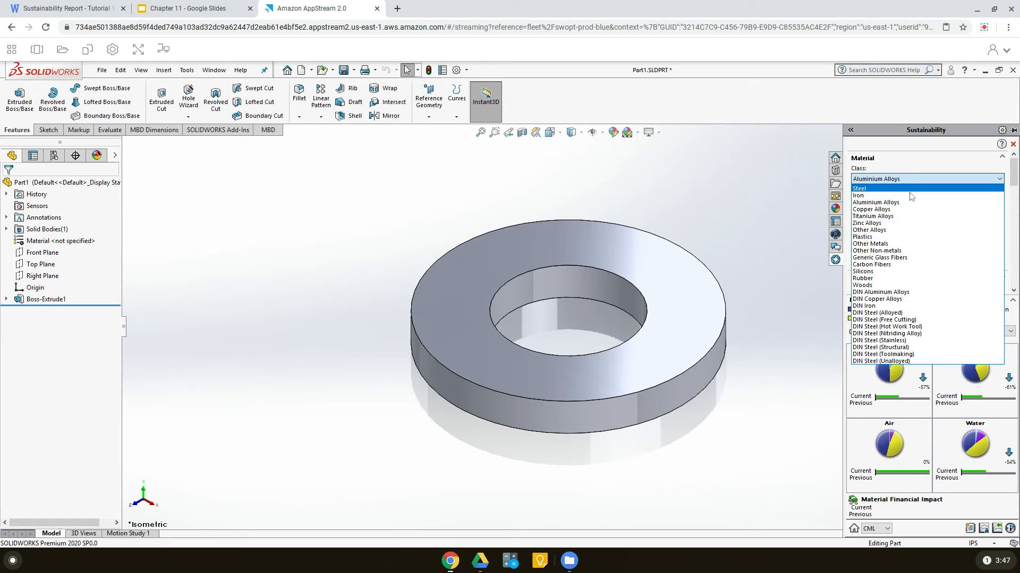
left_click(880, 237)
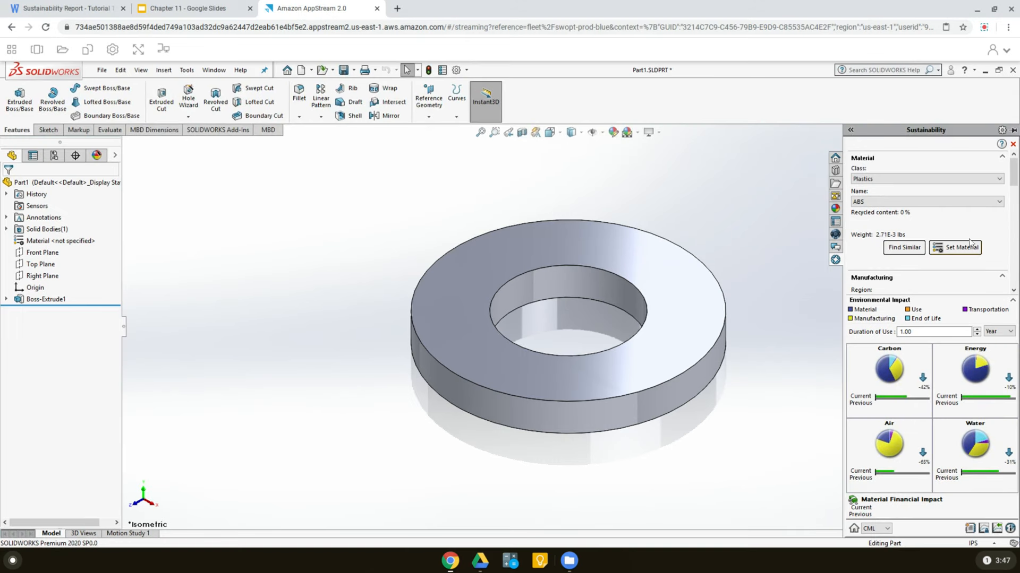
left_click(988, 206)
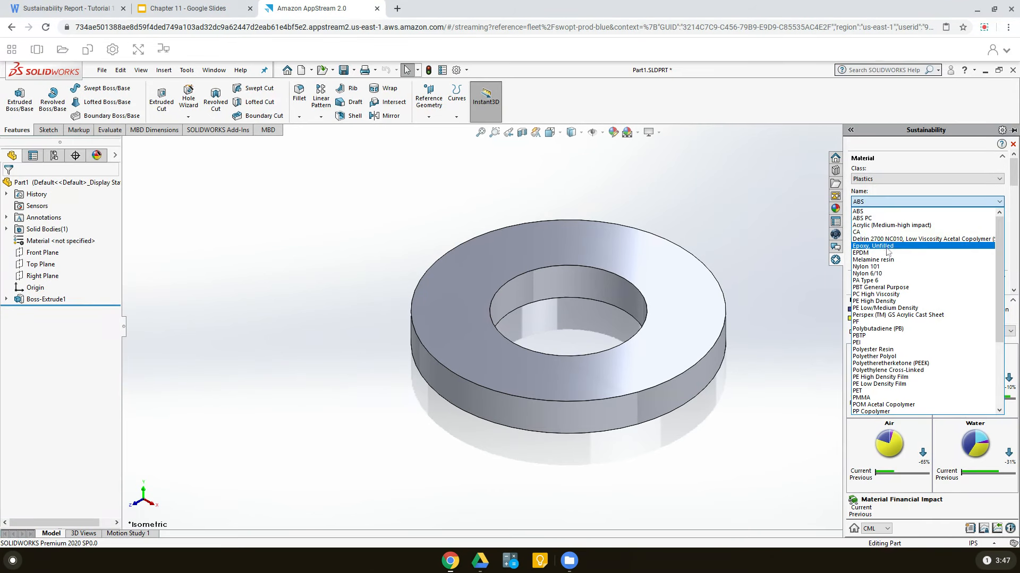
left_click(890, 247)
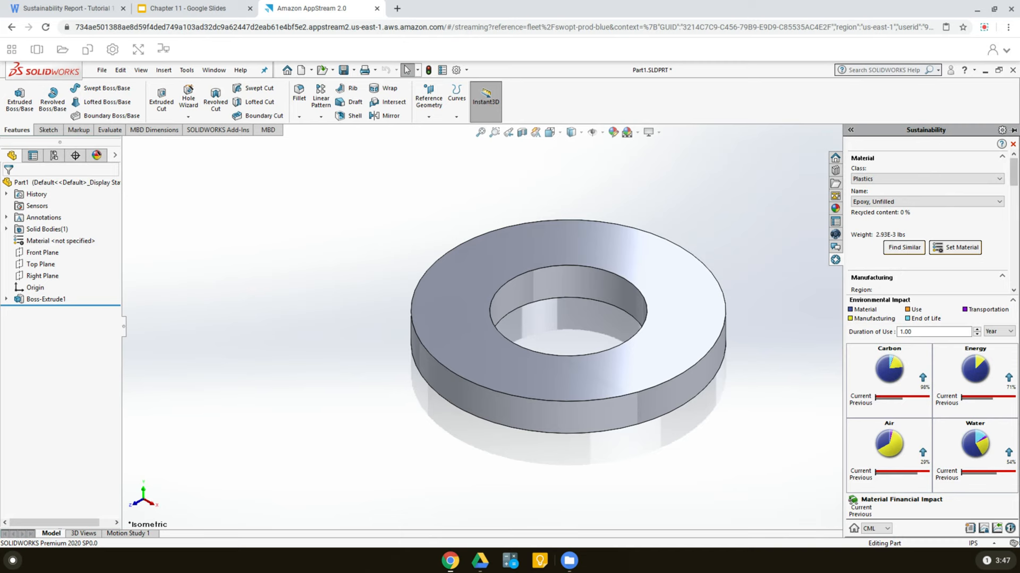
left_click_drag(1014, 177, 1018, 214)
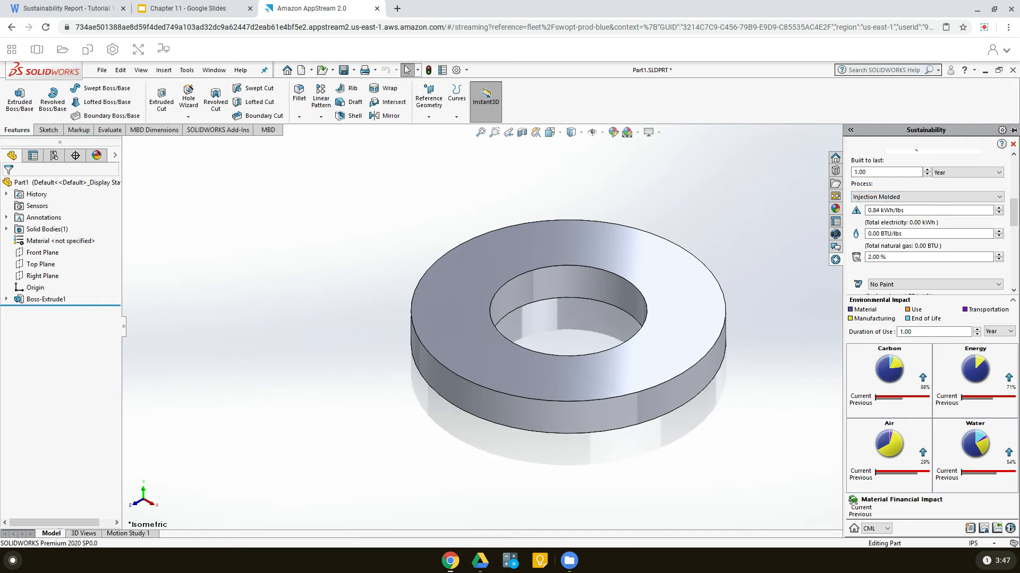
left_click_drag(1016, 222, 1016, 282)
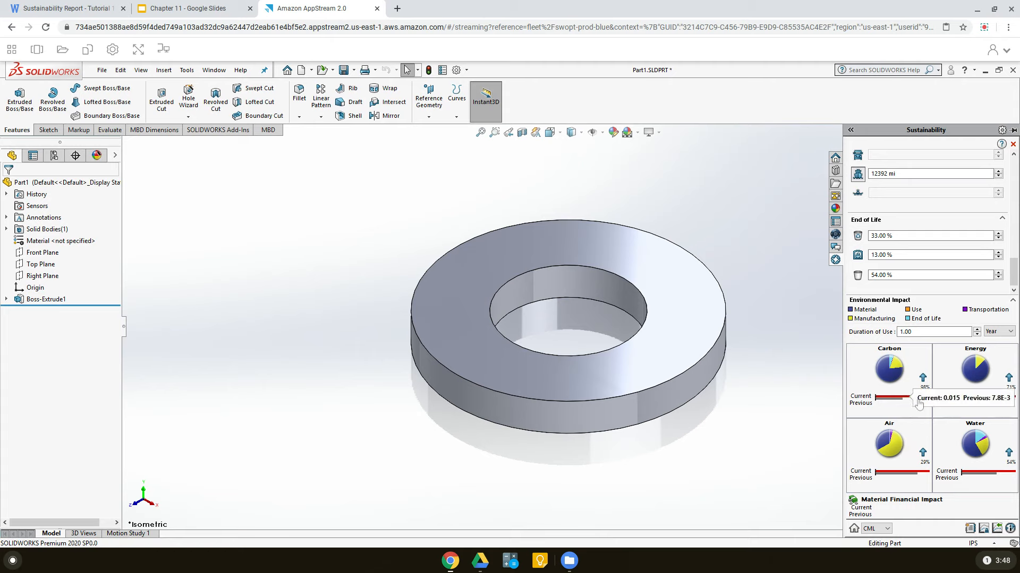
mouse_move(975, 474)
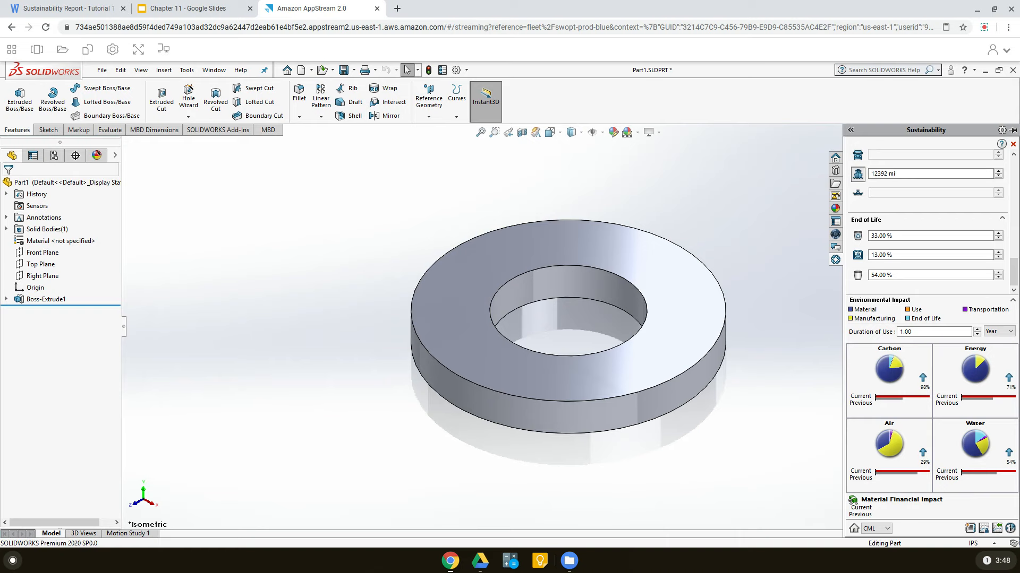
Try to generate a Sustainability report in .docx format named Part1 in the Temporary Files folder
left_click(975, 532)
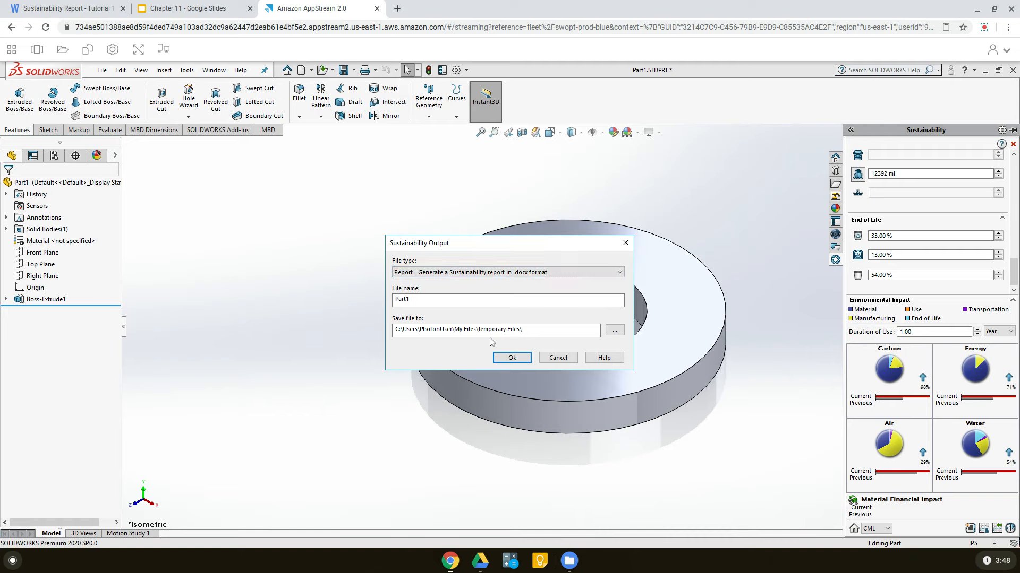
left_click(512, 358)
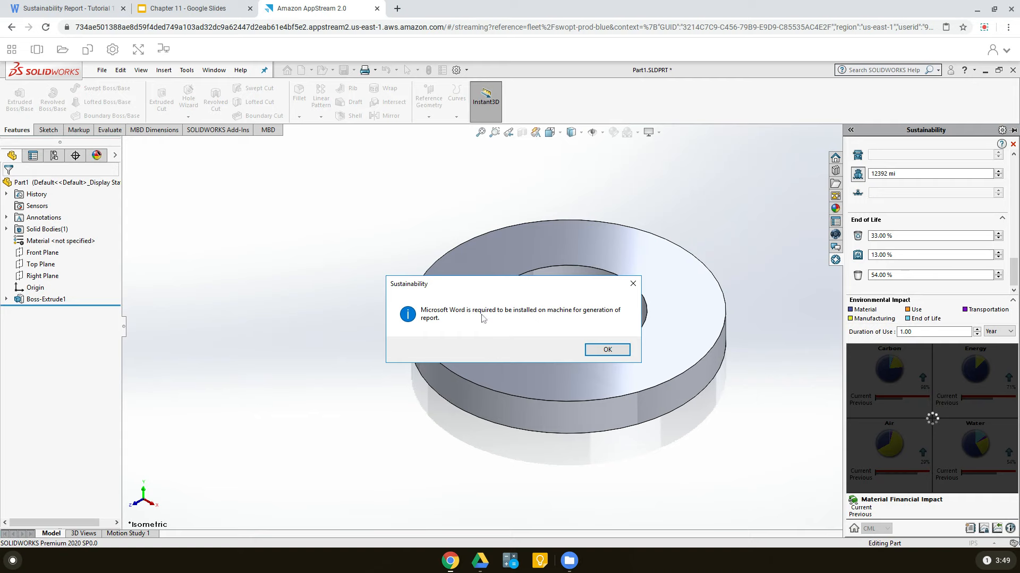
left_click(612, 351)
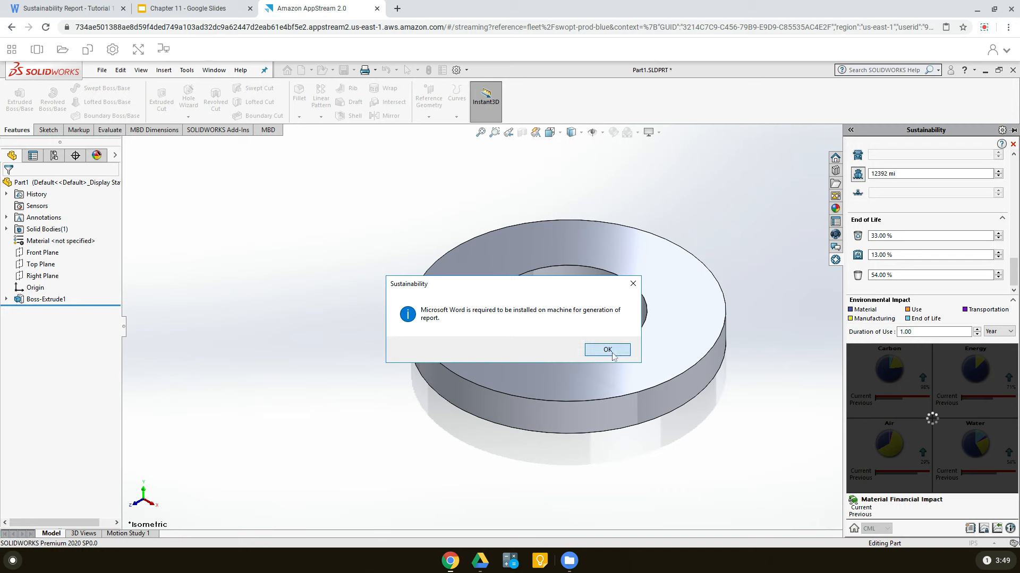
Switch to the Tutorial 11-1 Sustainability Report in Google Drive and review its model details, regions and environmental impact charts for the epoxy washer
left_click(61, 9)
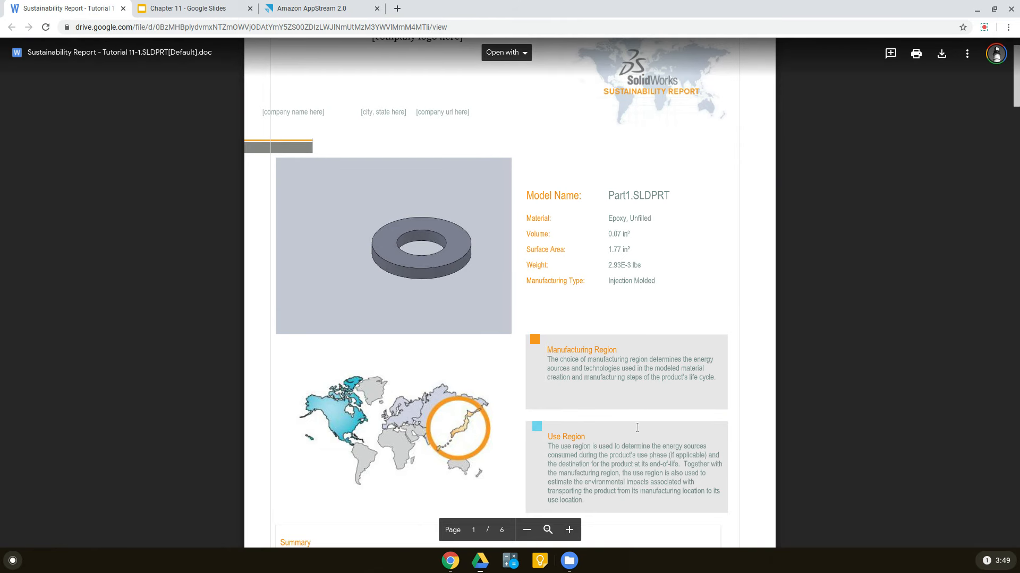
scroll(637, 429, "up", 2)
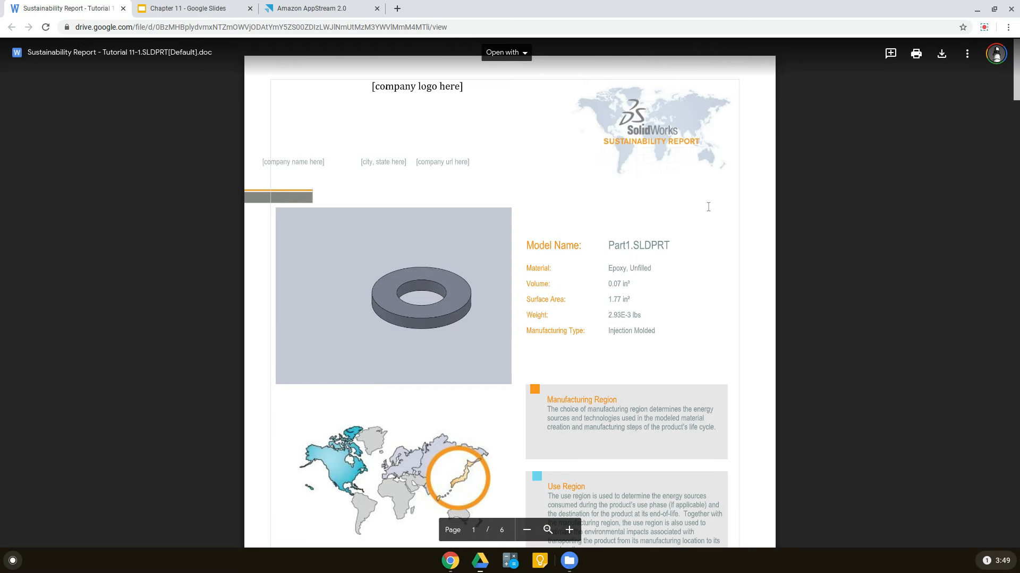
scroll(622, 301, "down", 1)
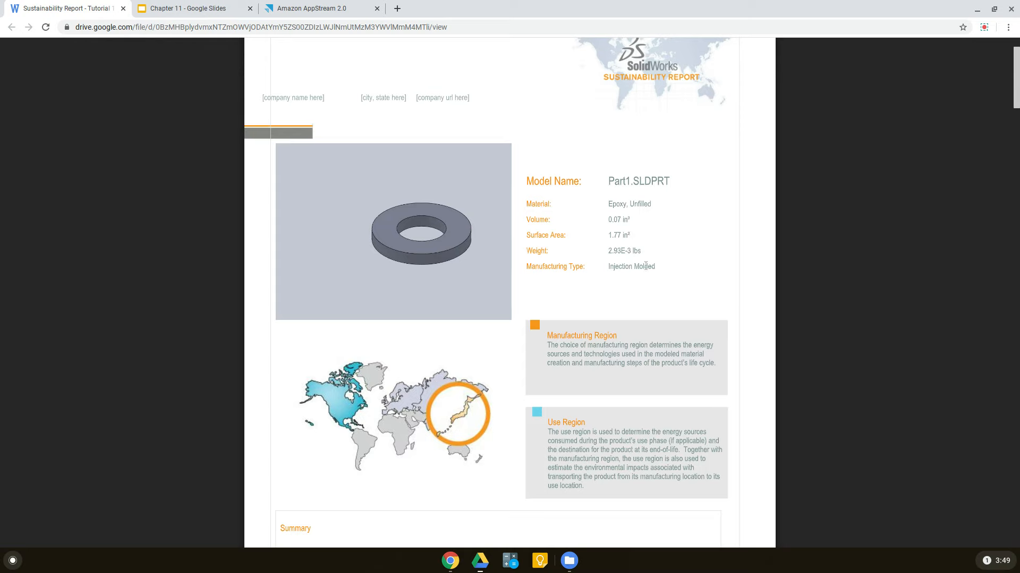
scroll(711, 324, "down", 1)
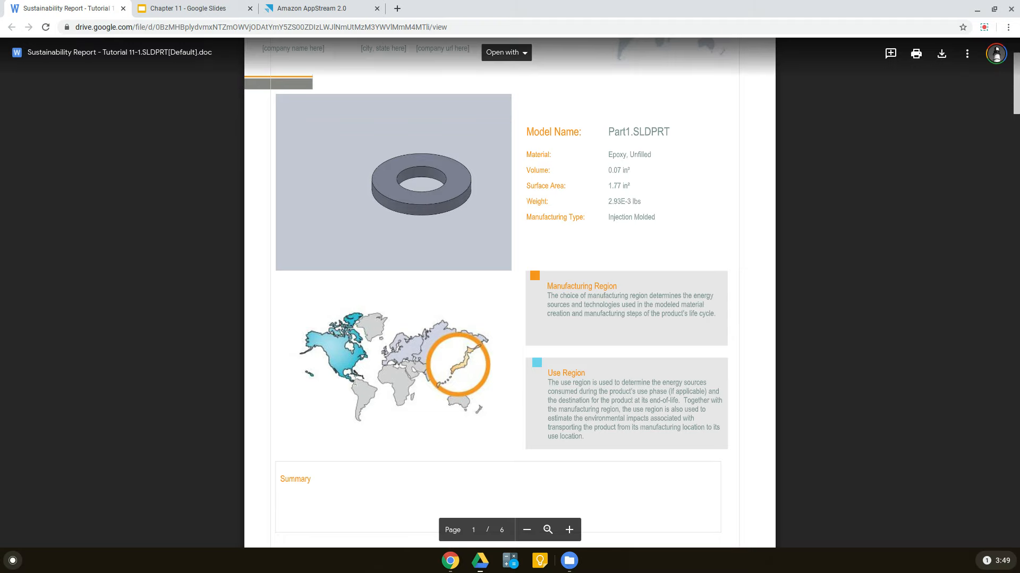
scroll(588, 382, "down", 8)
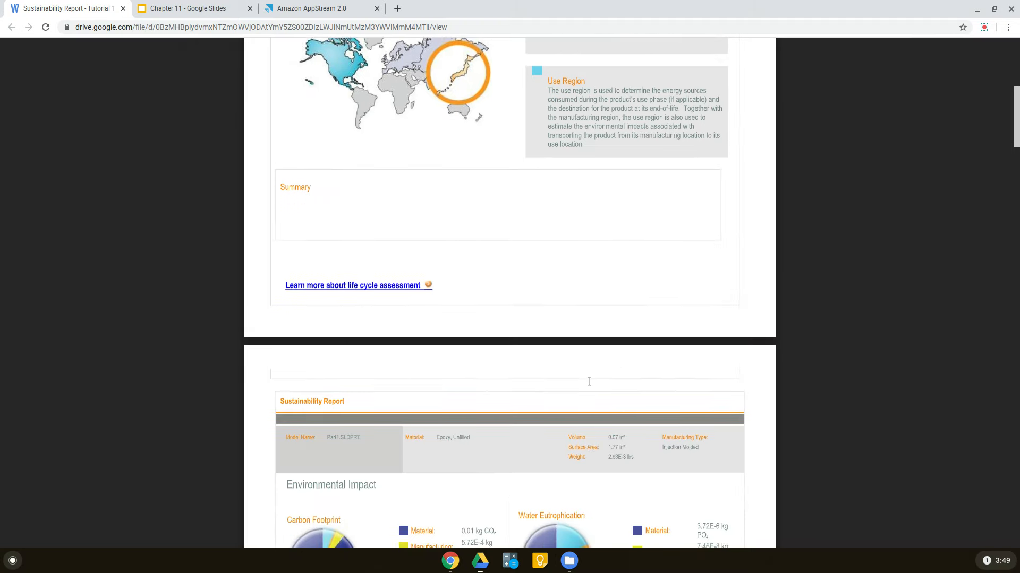
scroll(589, 381, "down", 5)
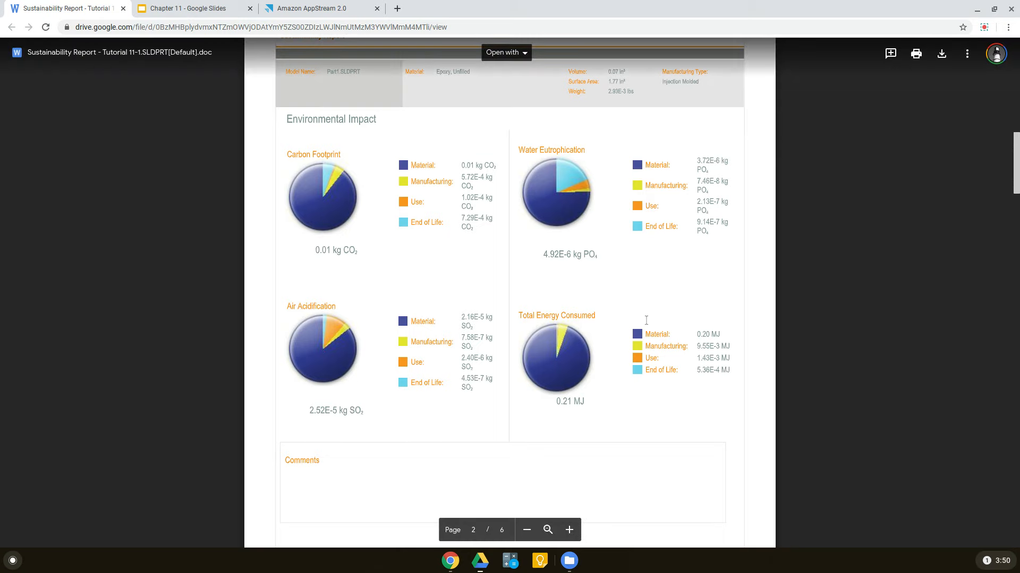
Review the report's baseline design page and its environmental impact comparison between the steel and epoxy washers
scroll(646, 321, "down", 10)
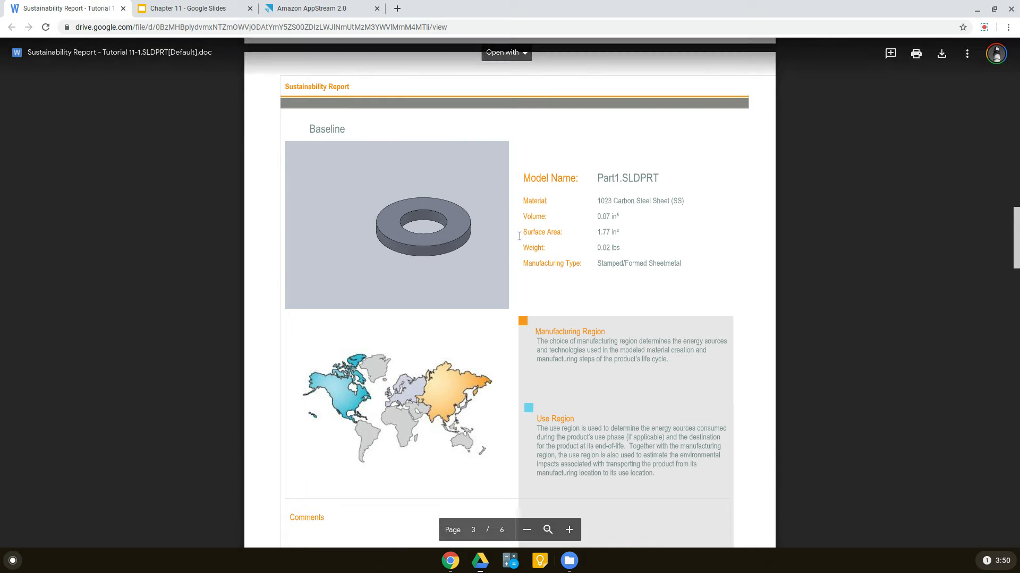
scroll(608, 320, "down", 5)
scroll(608, 320, "down", 7)
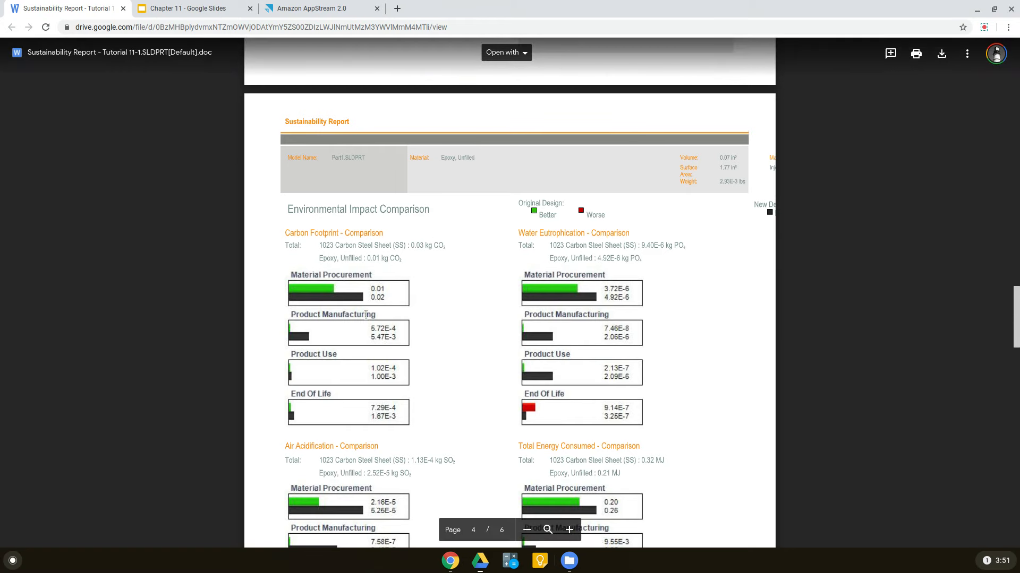
scroll(400, 369, "down", 1)
Examine the report's life cycle diagram and the glossary of environmental terms, and return to the washer model in SOLIDWORKS
scroll(399, 370, "down", 15)
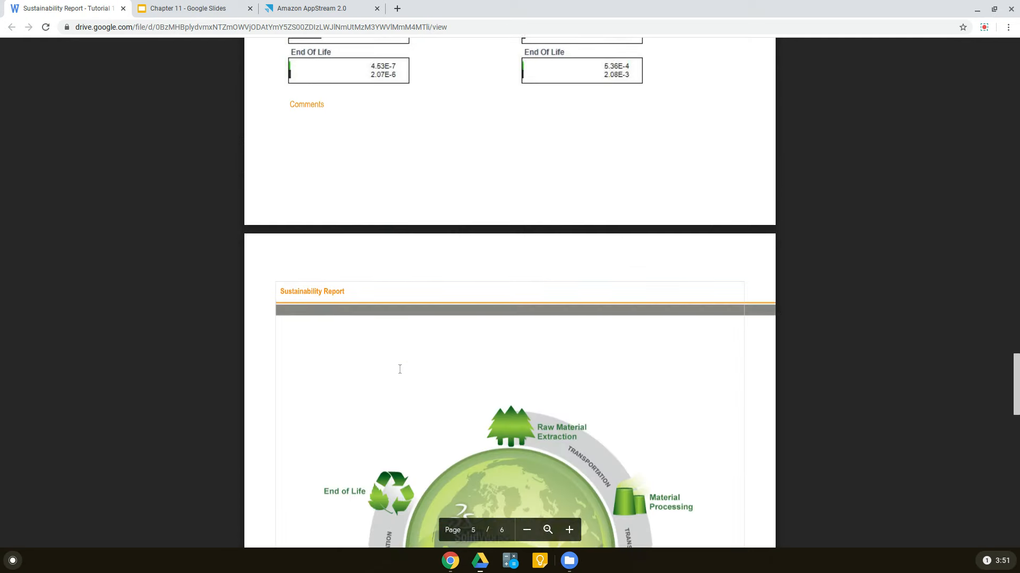
scroll(399, 370, "down", 13)
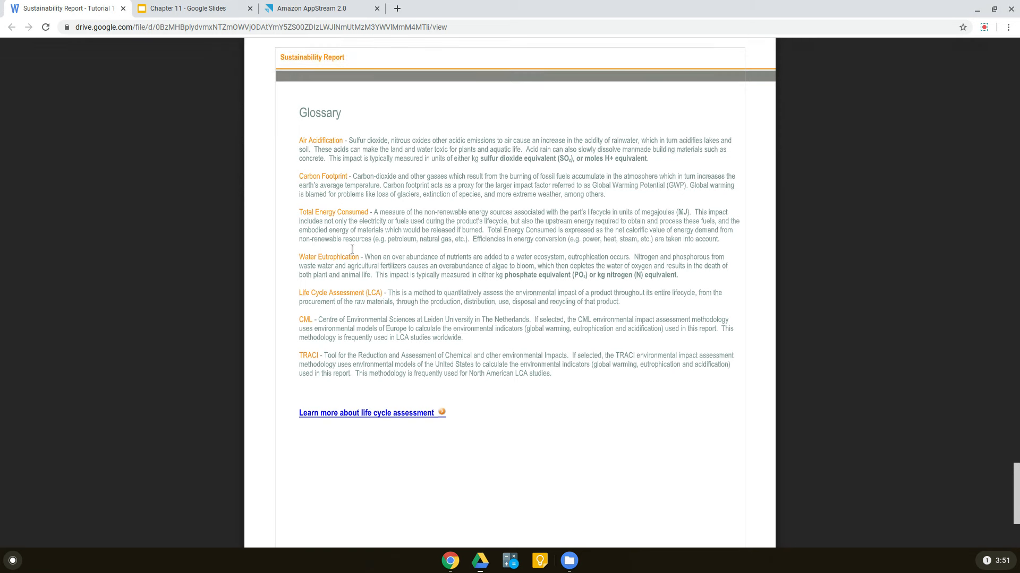
scroll(458, 351, "down", 3)
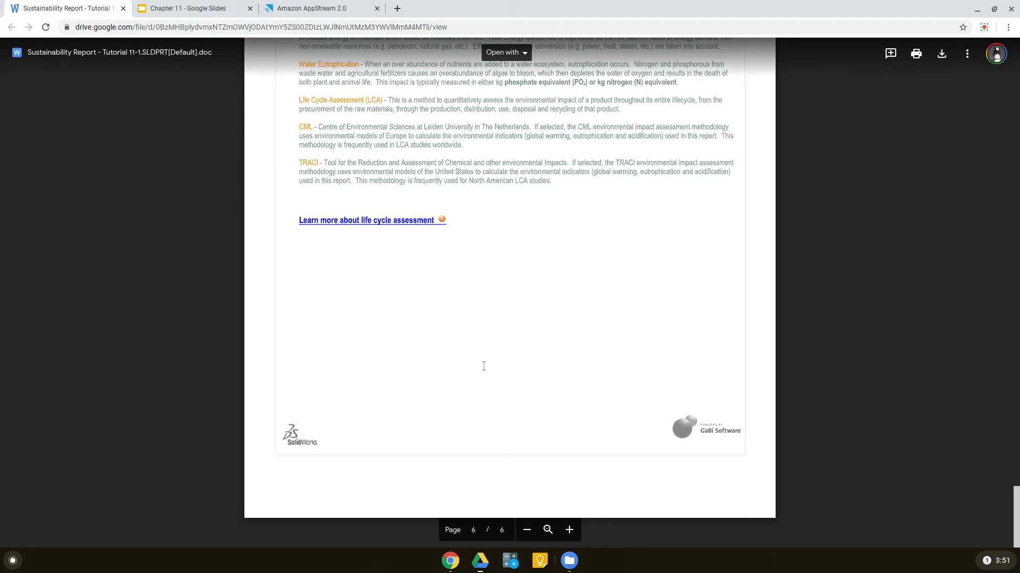
scroll(483, 366, "up", 10)
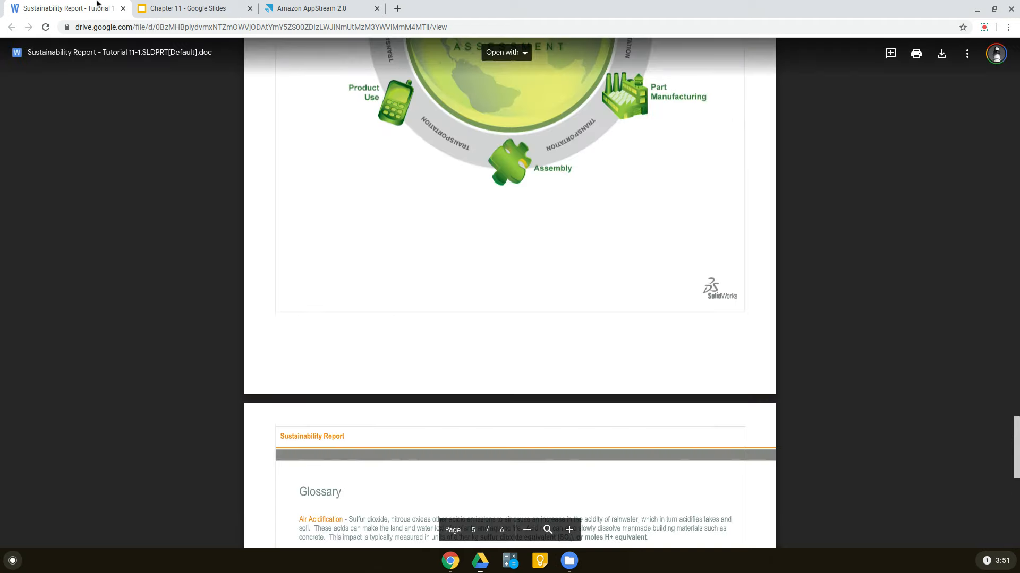
left_click(306, 11)
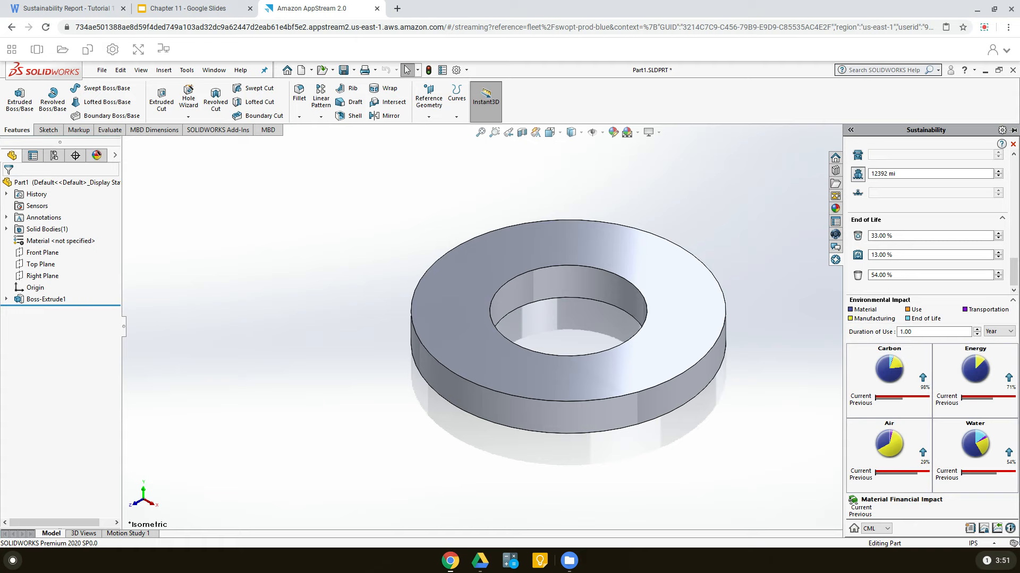
left_click(981, 30)
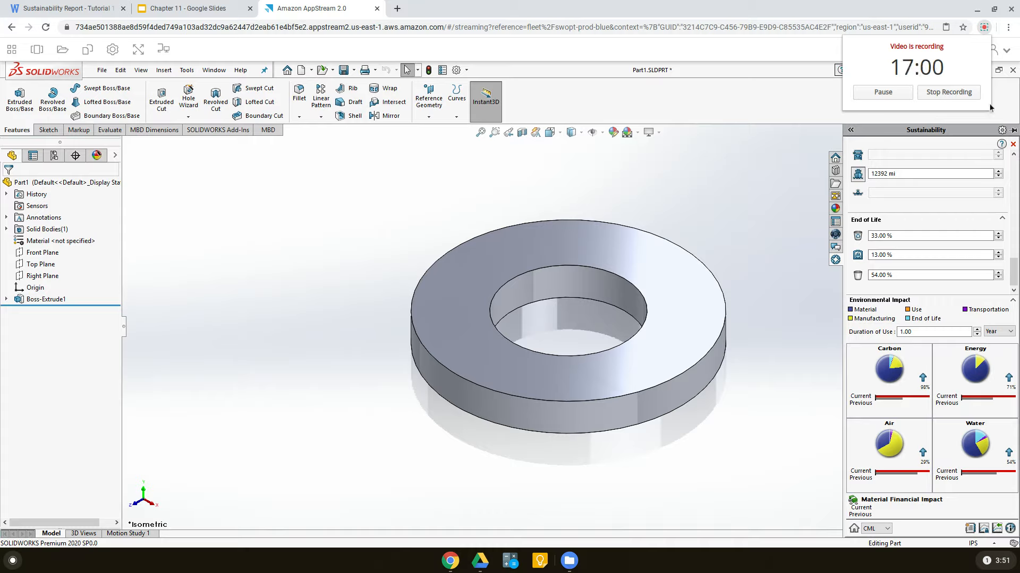